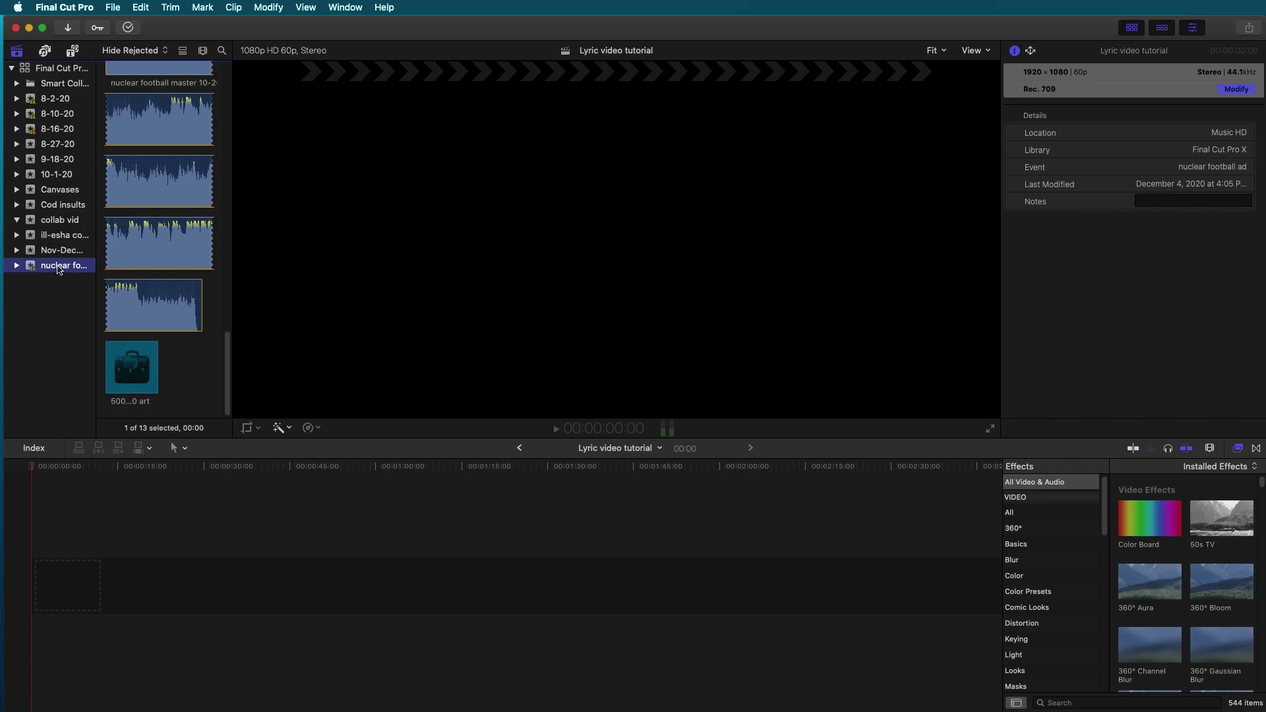
right_click(58, 268)
left_click(72, 270)
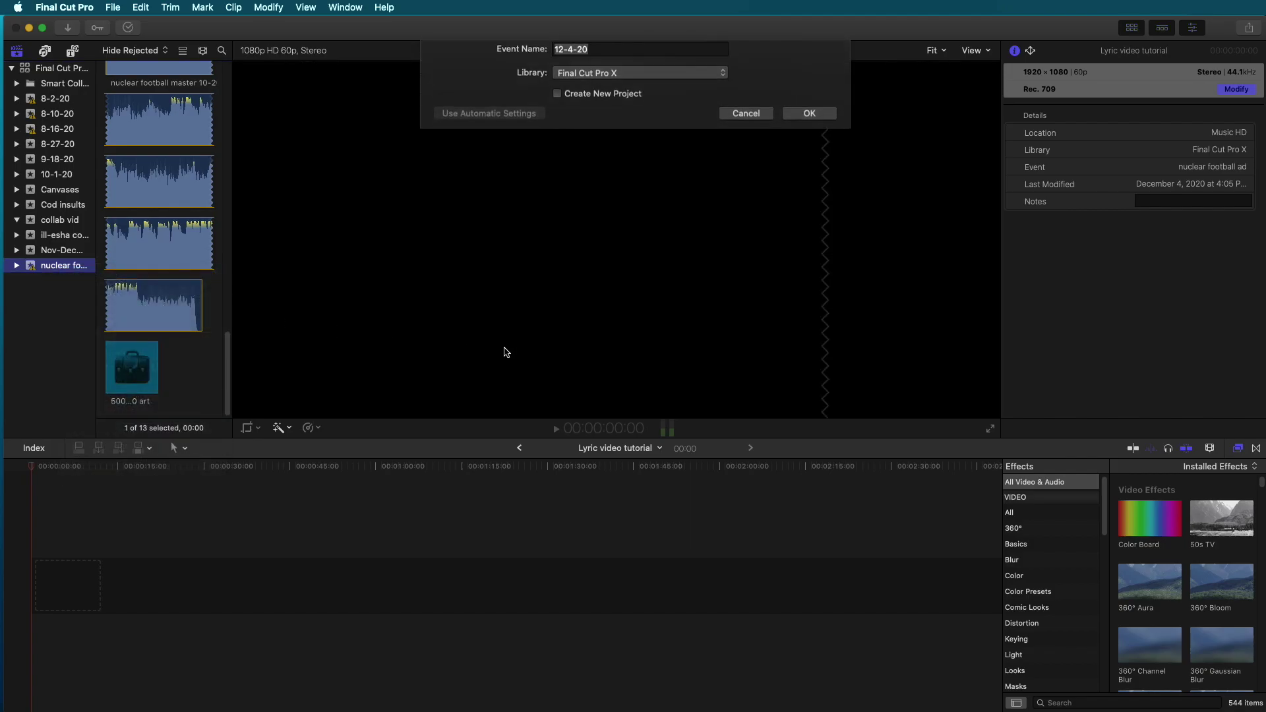
left_click(745, 118)
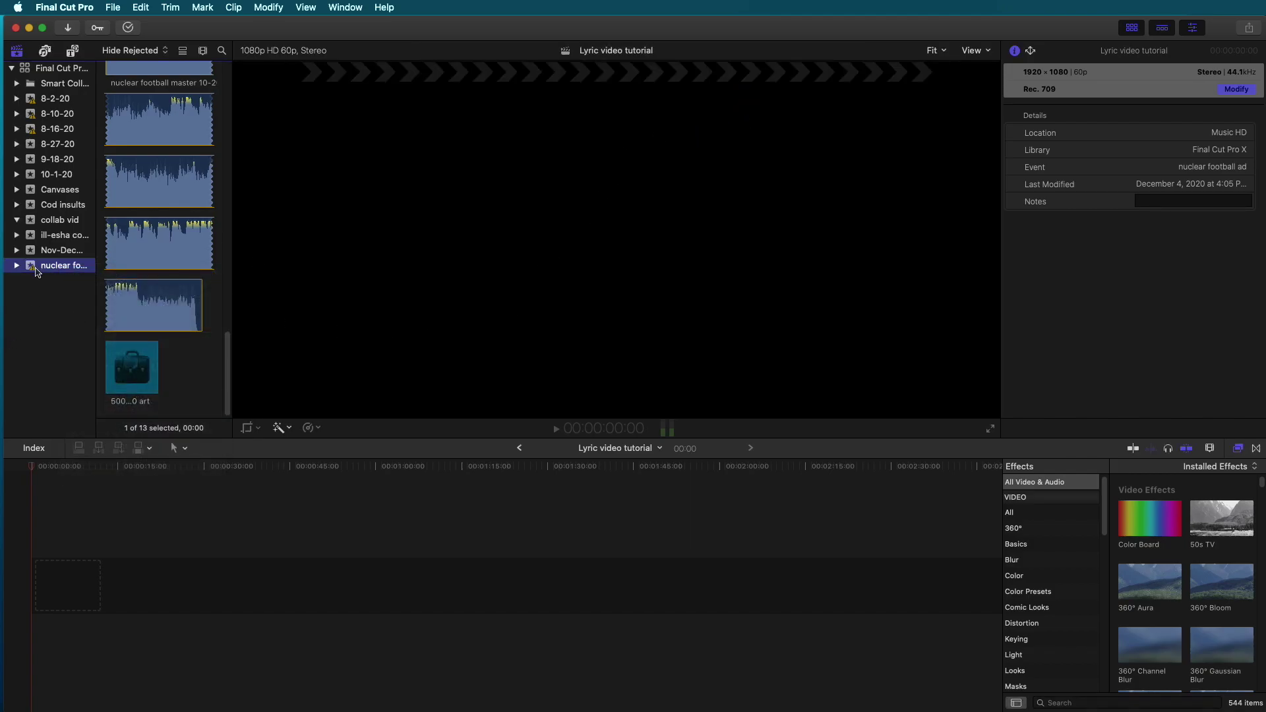
right_click(48, 268)
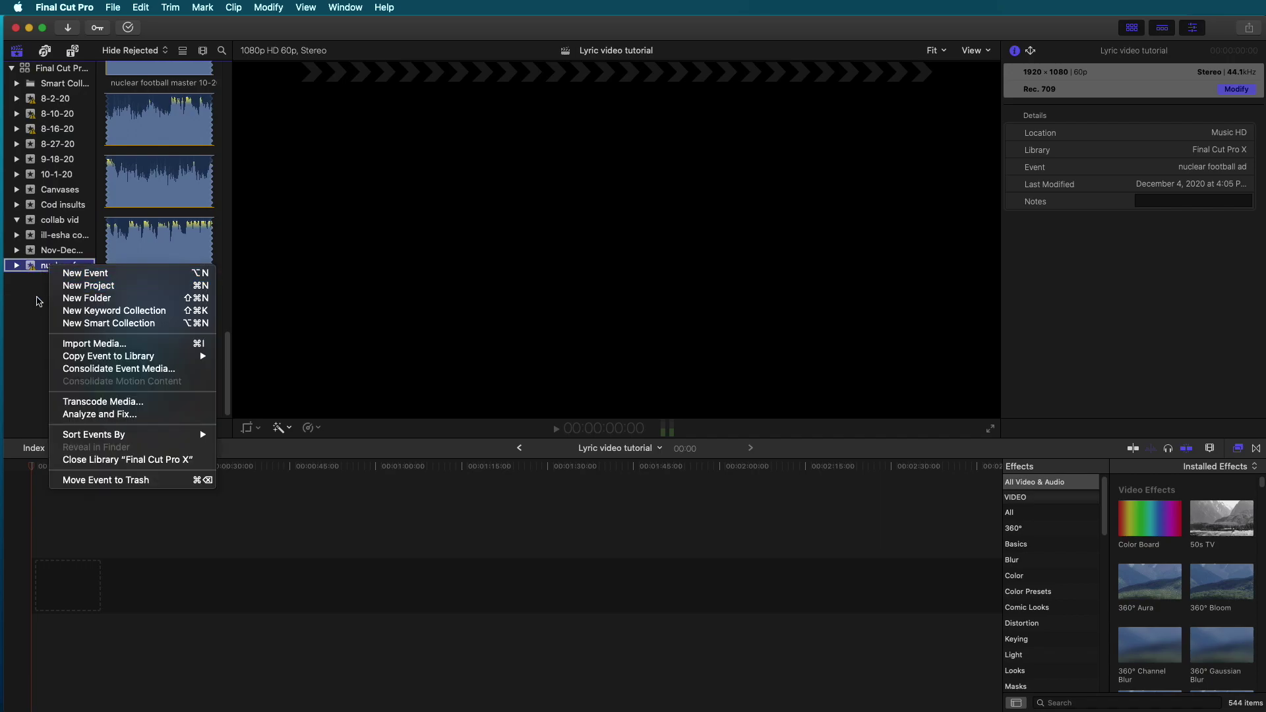
left_click(152, 333)
left_click(237, 577)
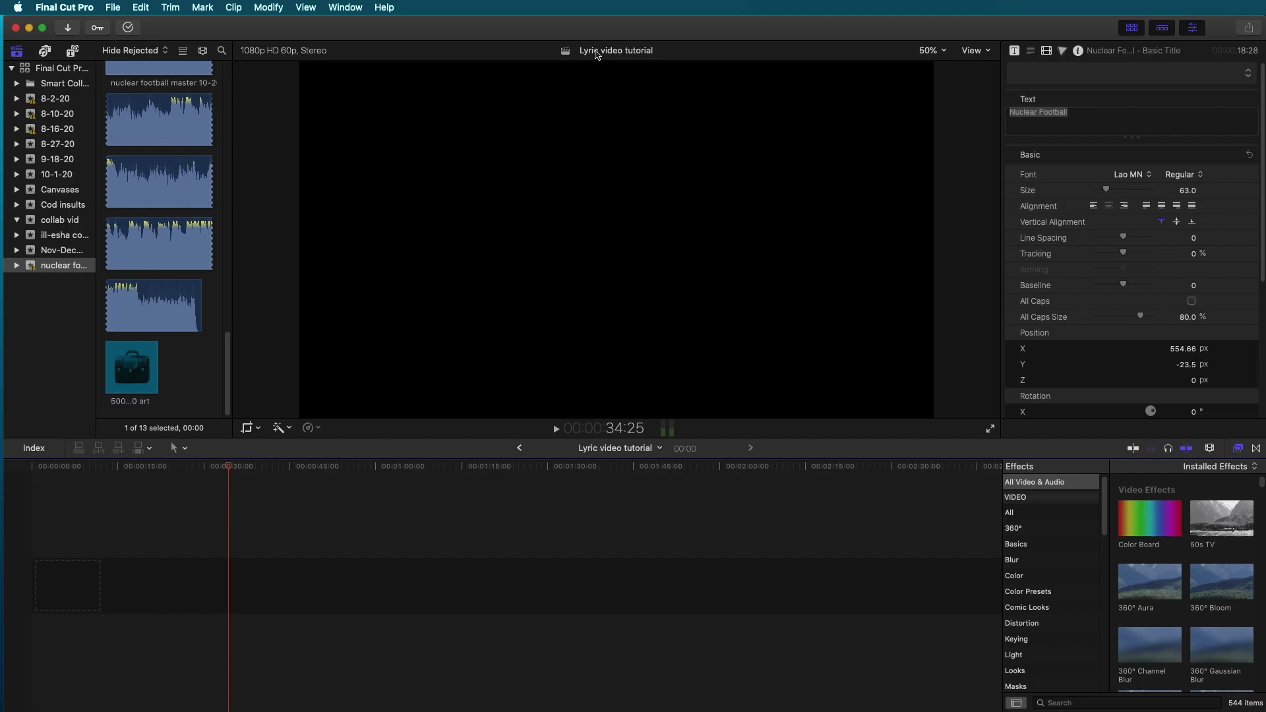
left_click(33, 589)
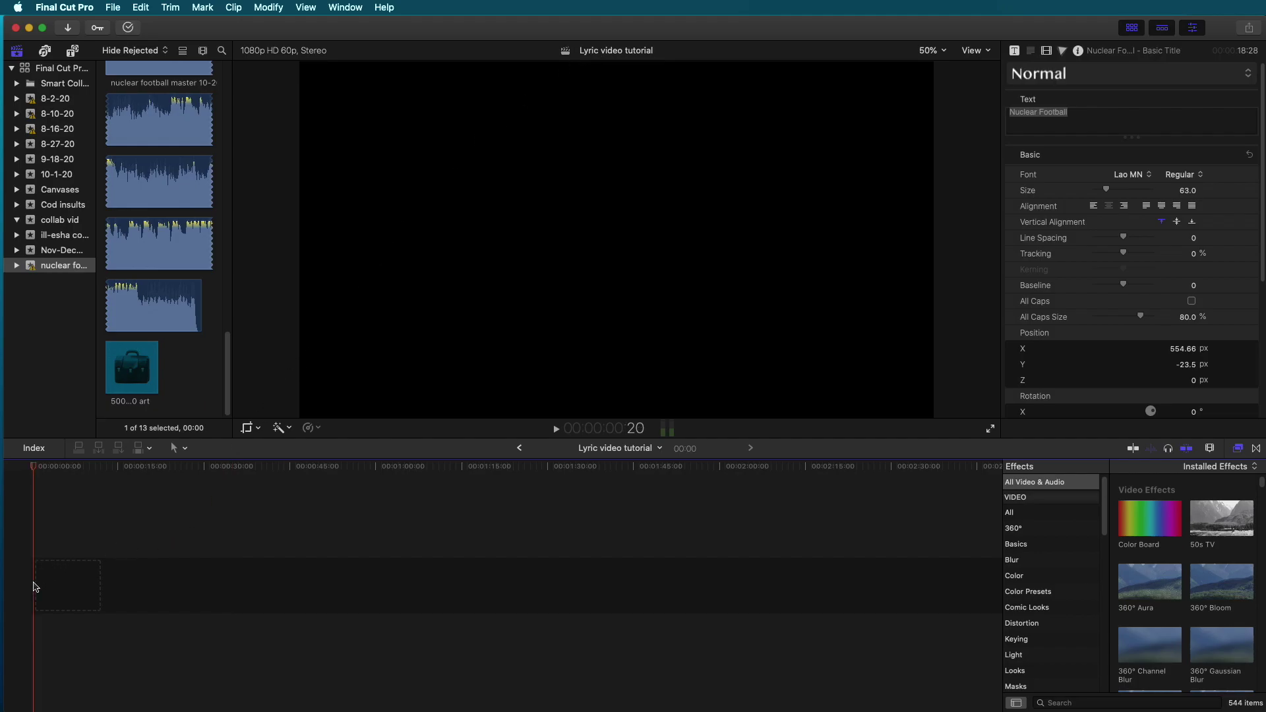
Bring up the Nuclear Football folder and select the album art and master audio files.
key("super+Tab")
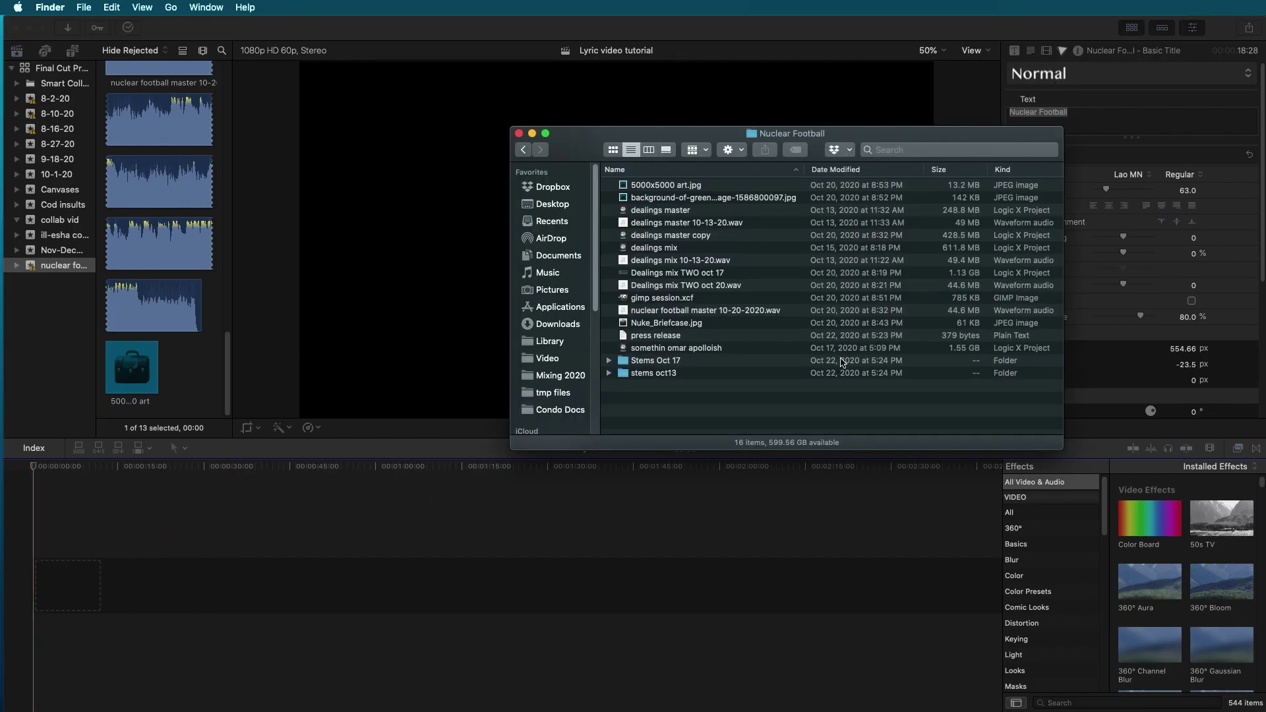
key("Down")
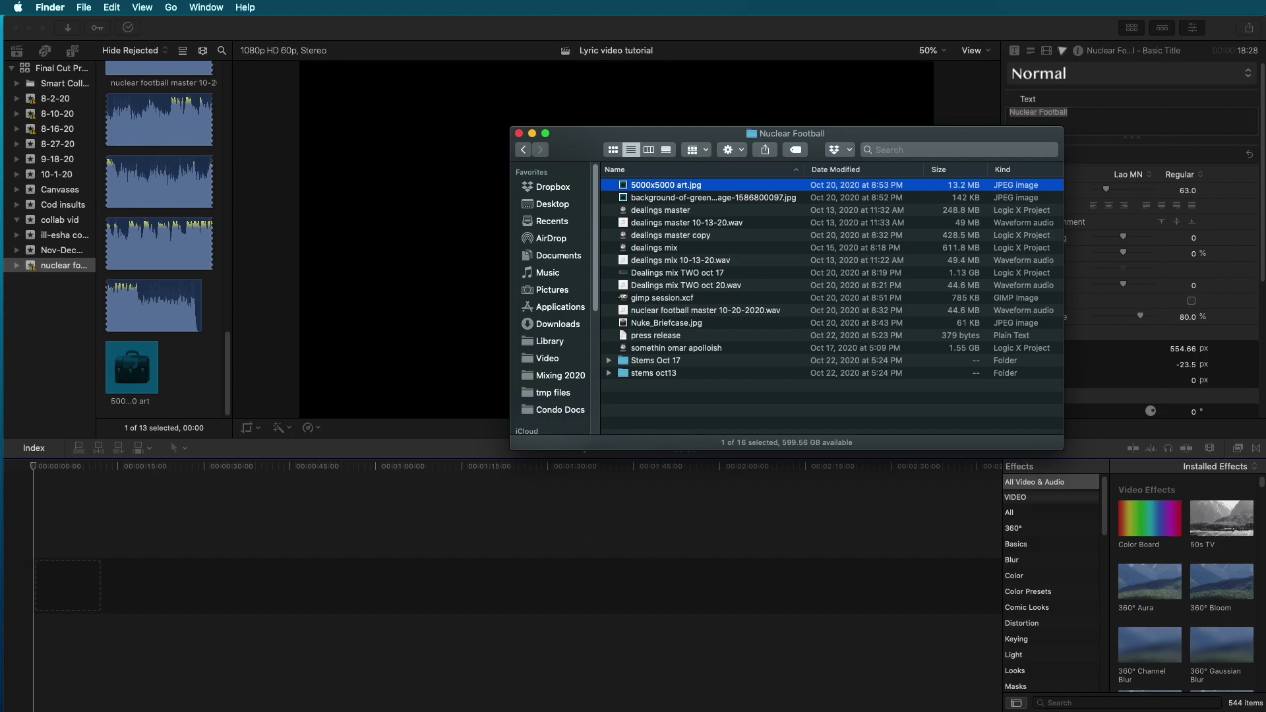
left_click(661, 313)
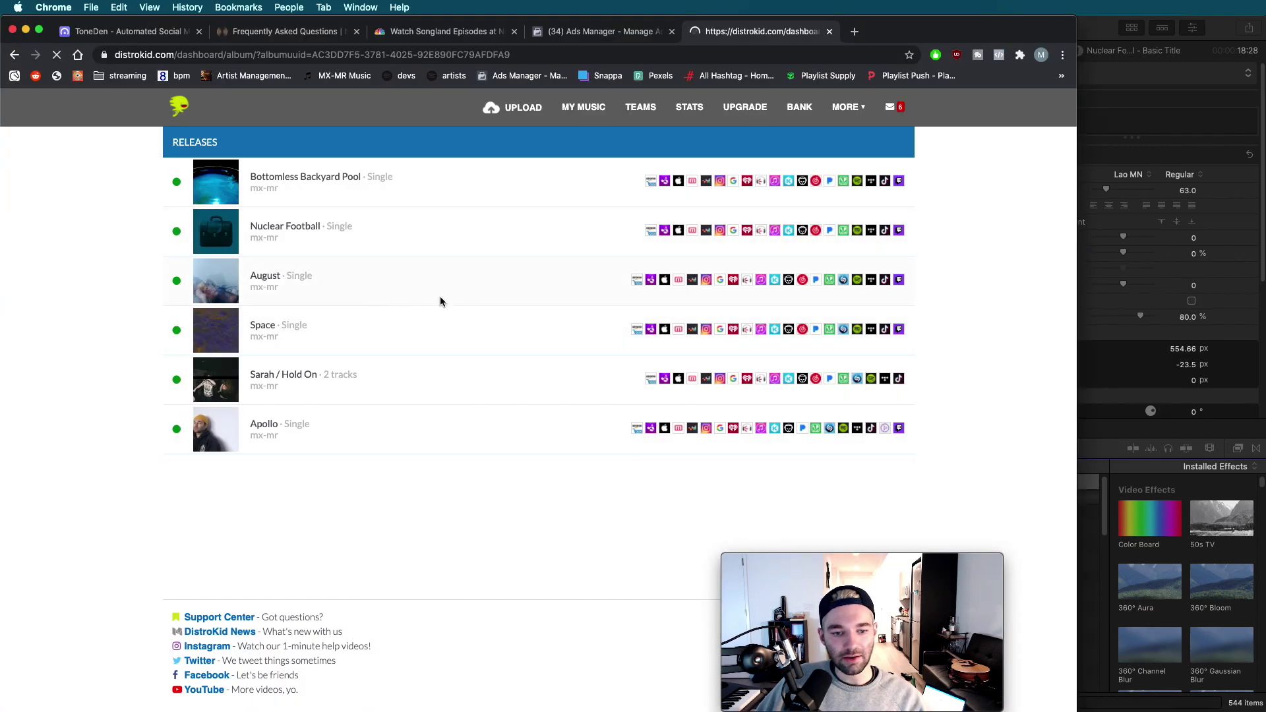
scroll(399, 306, "down", 1)
scroll(409, 446, "down", 3)
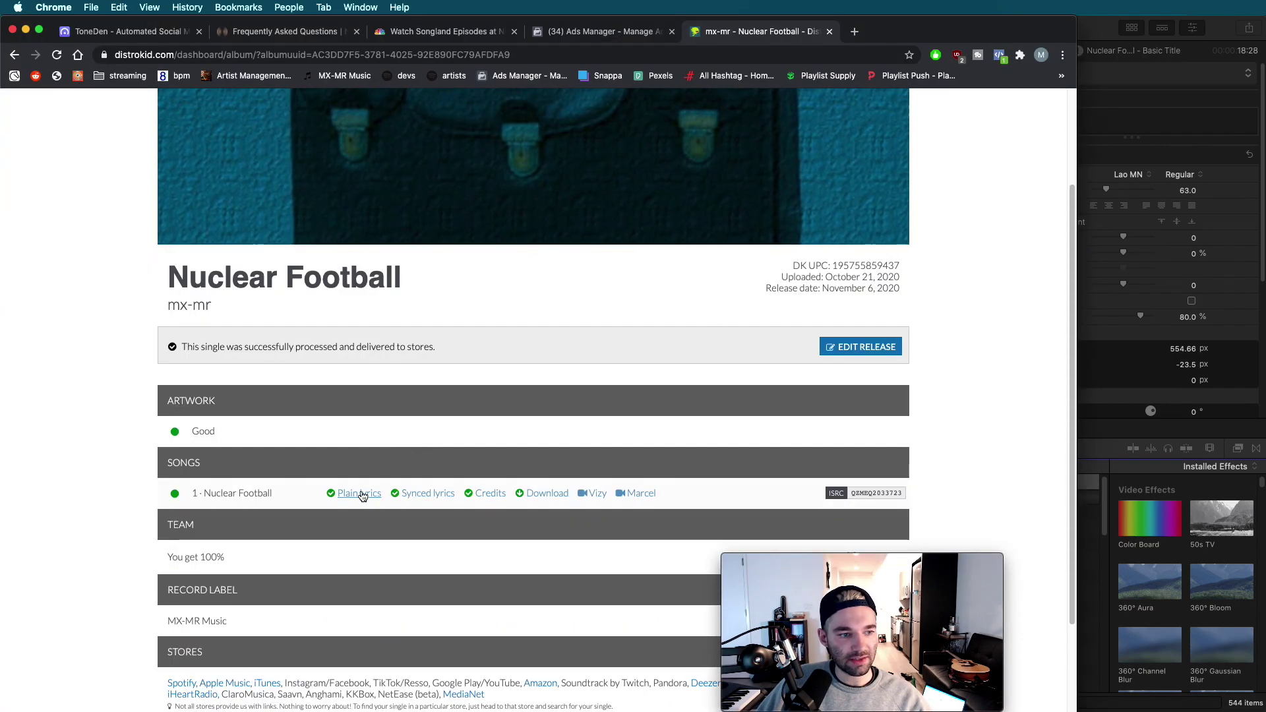
Show the single's plain lyrics in DistroKid, then shrink Chrome and move it mostly off screen right.
left_click(359, 494)
scroll(391, 420, "down", 3)
scroll(391, 420, "down", 3)
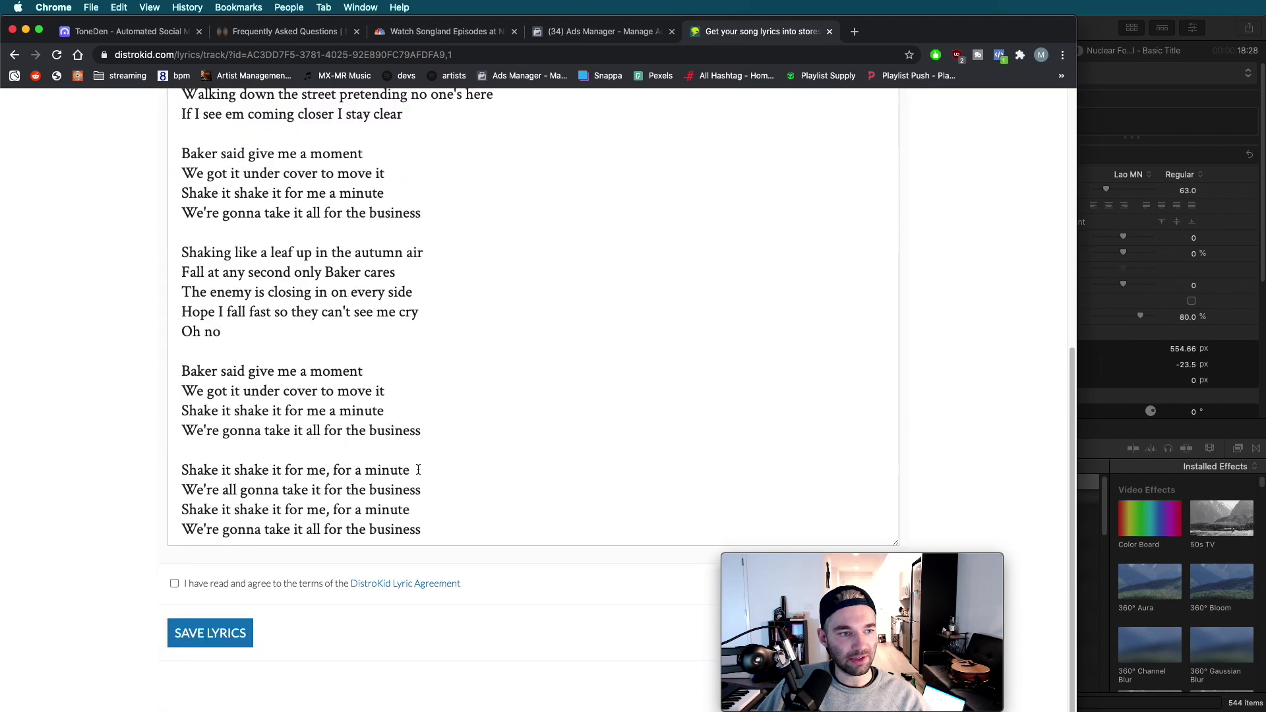
scroll(418, 469, "up", 3)
scroll(429, 501, "down", 2)
left_click_drag(920, 40, 1036, 40)
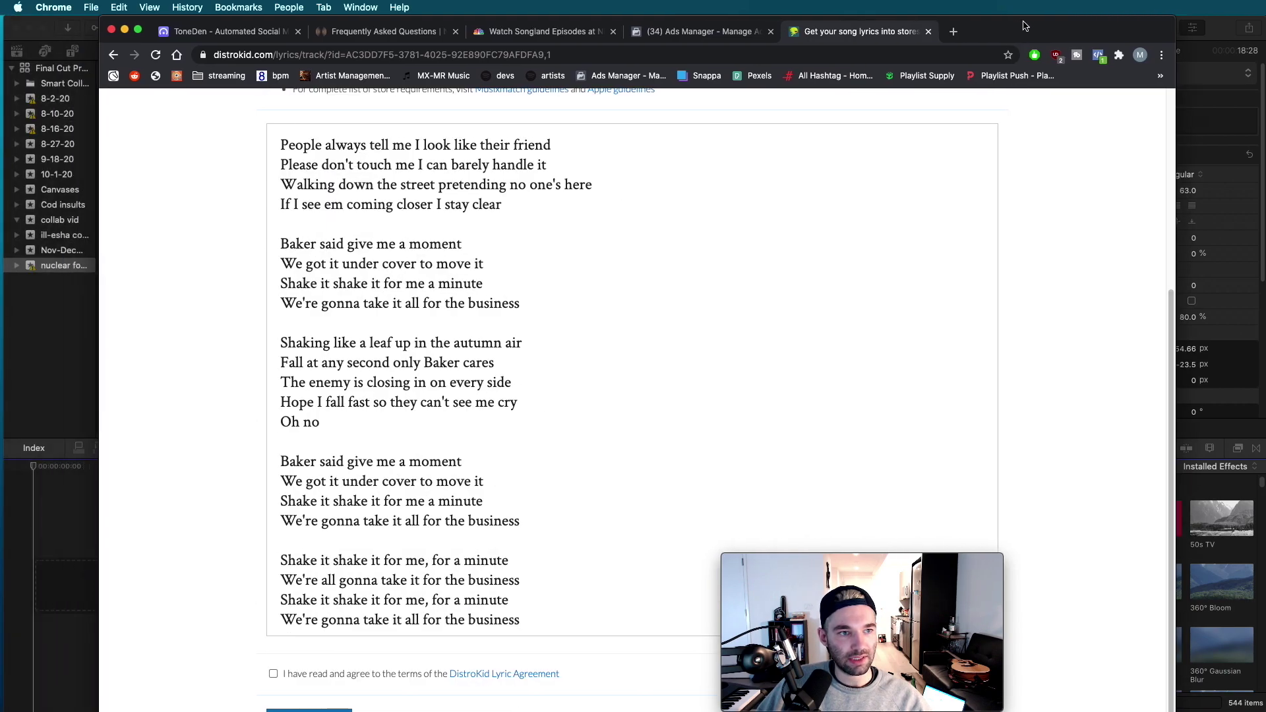
left_click_drag(116, 19, 697, 274)
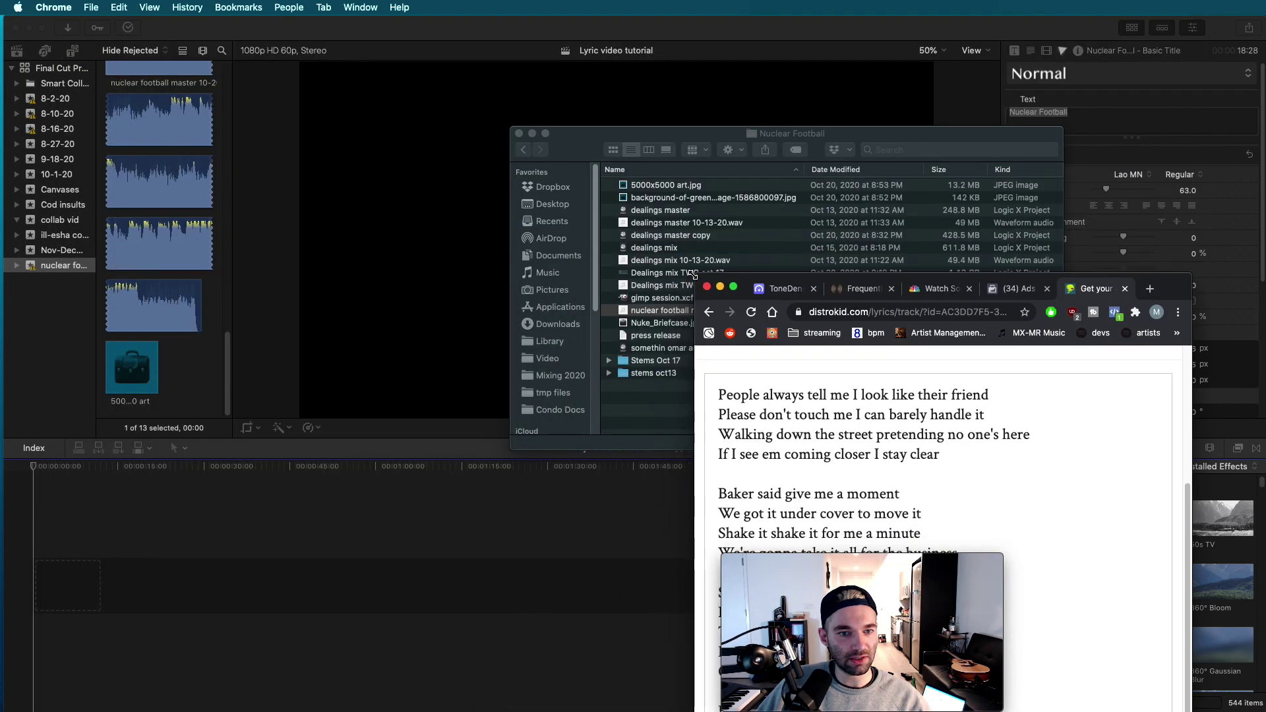
left_click_drag(1173, 286, 1265, 35)
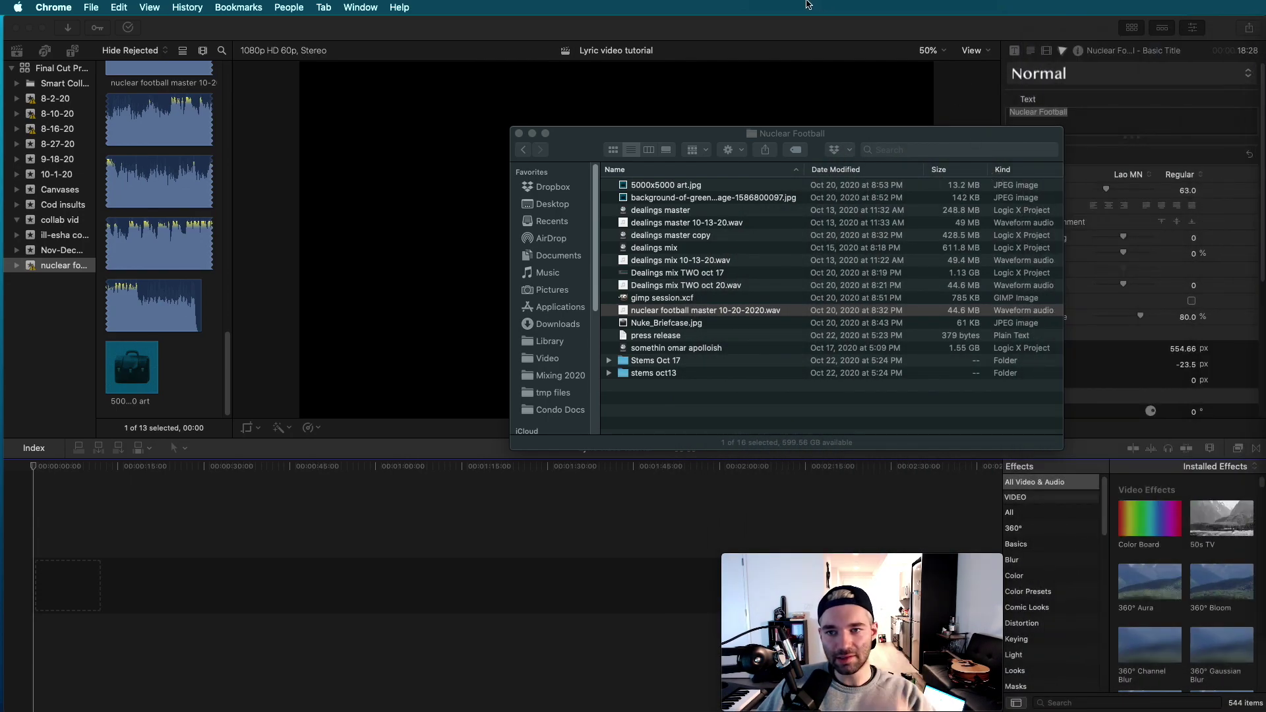
Close the song folder and place the album art and master audio in the timeline.
left_click(519, 133)
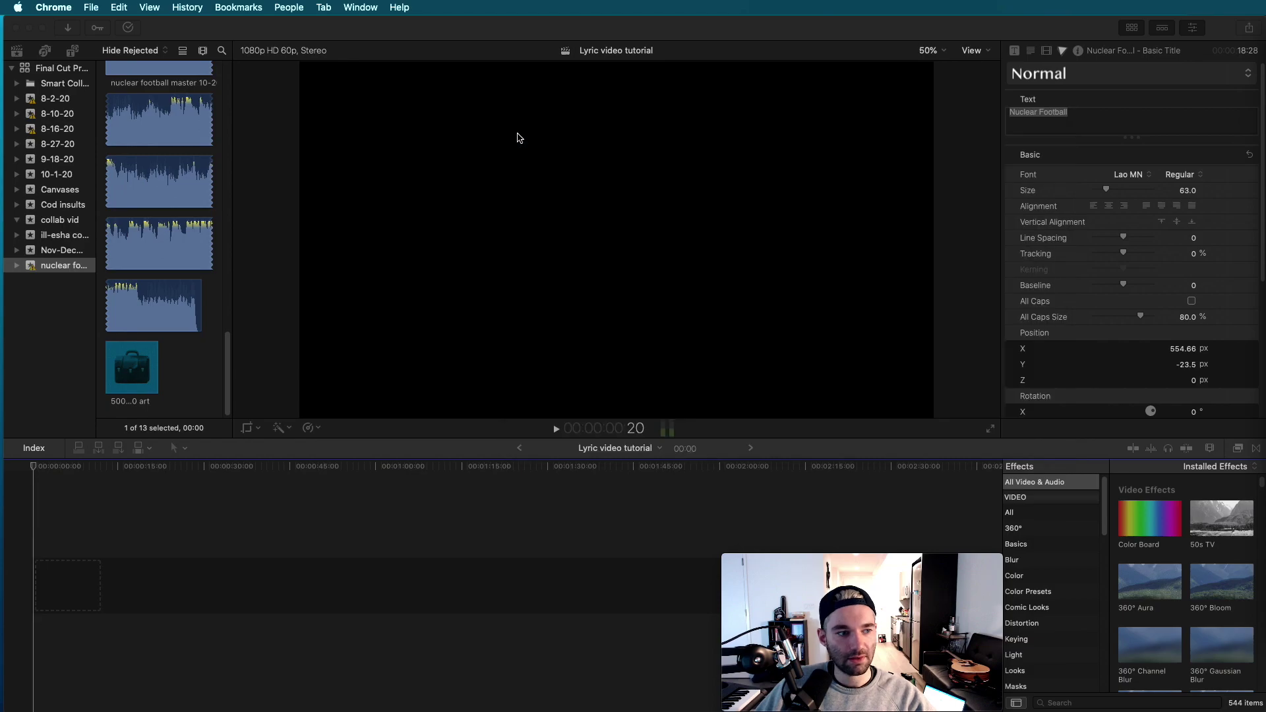
left_click(137, 365)
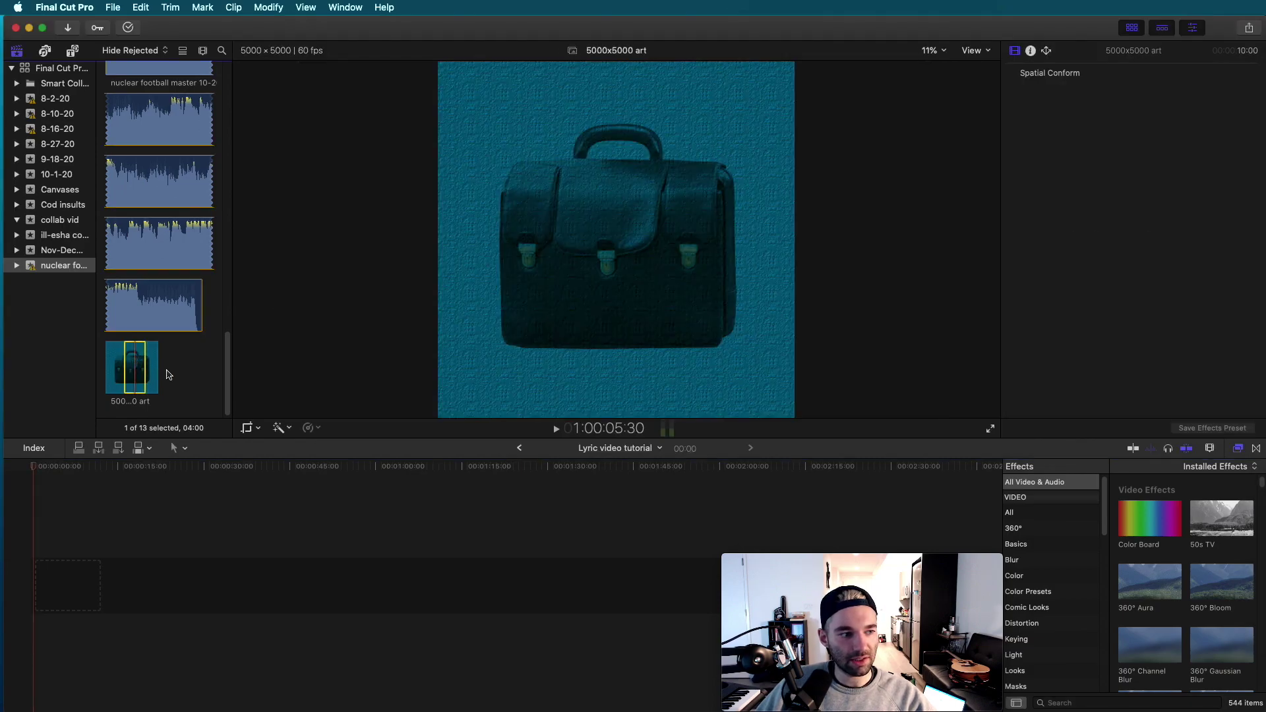
left_click_drag(133, 368, 39, 593)
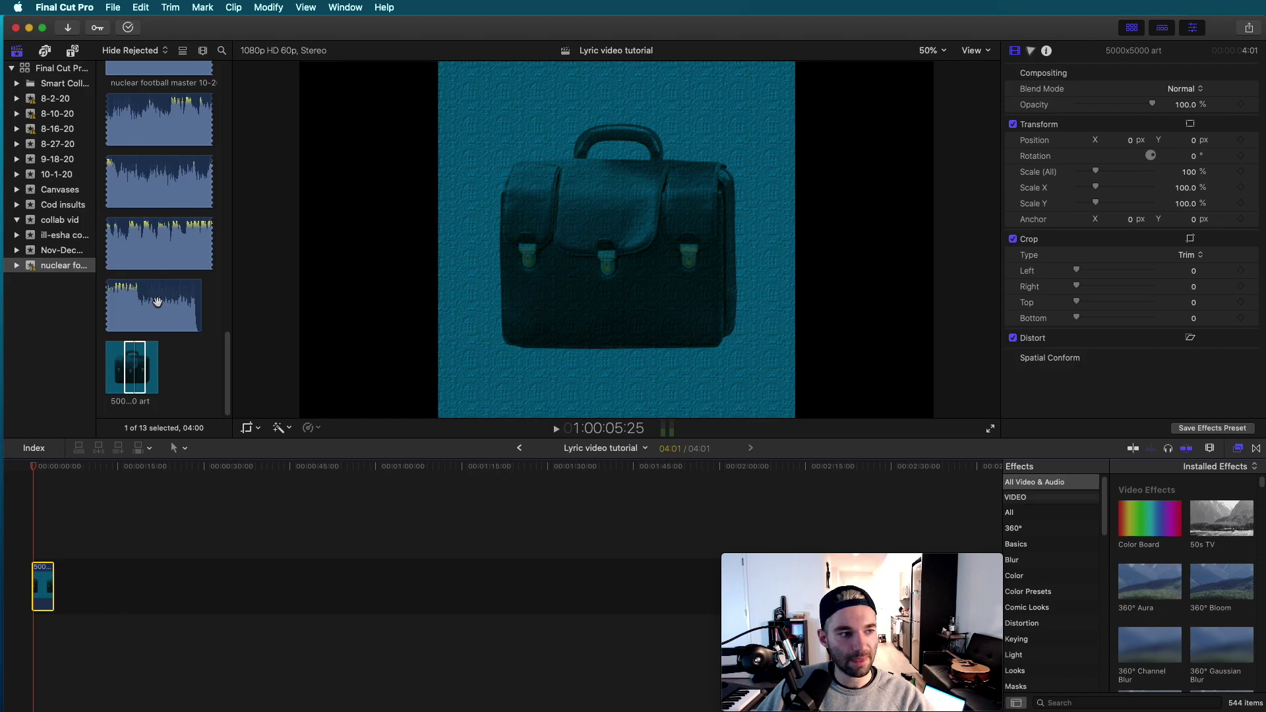
left_click_drag(156, 302, 35, 641)
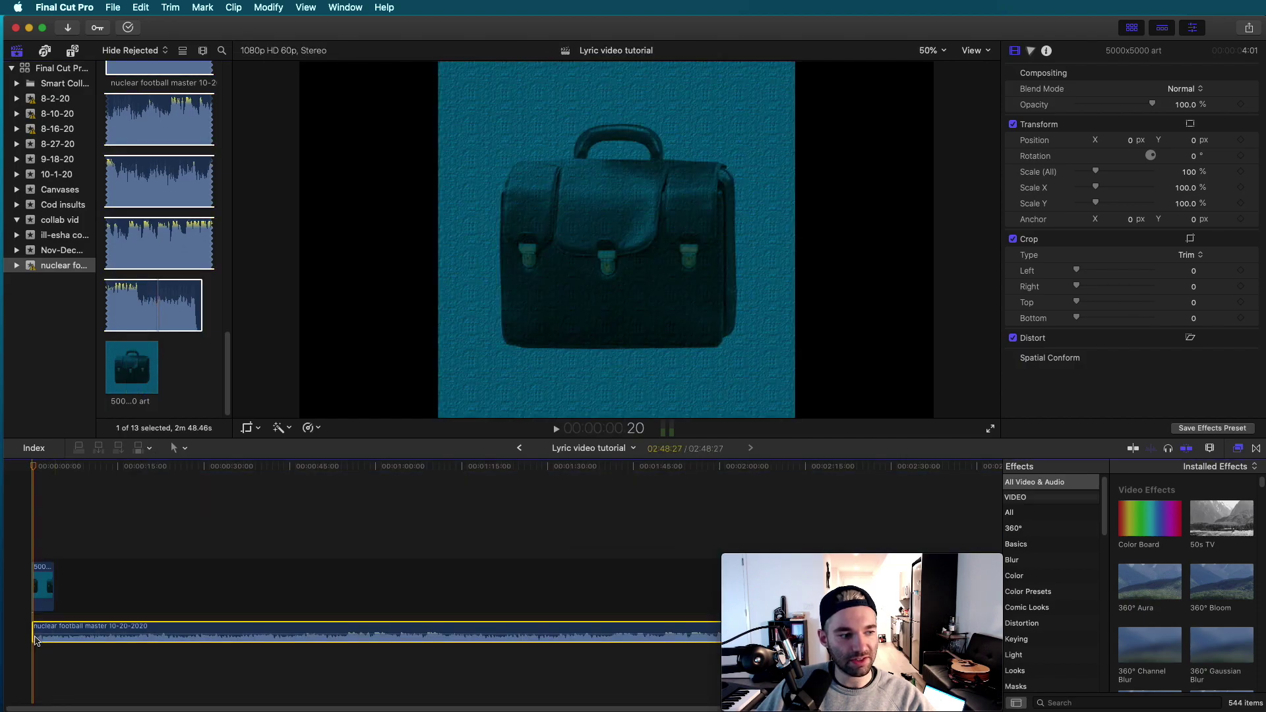
Zoom the timeline out and extend the art clip to the song's full length.
left_click(50, 588)
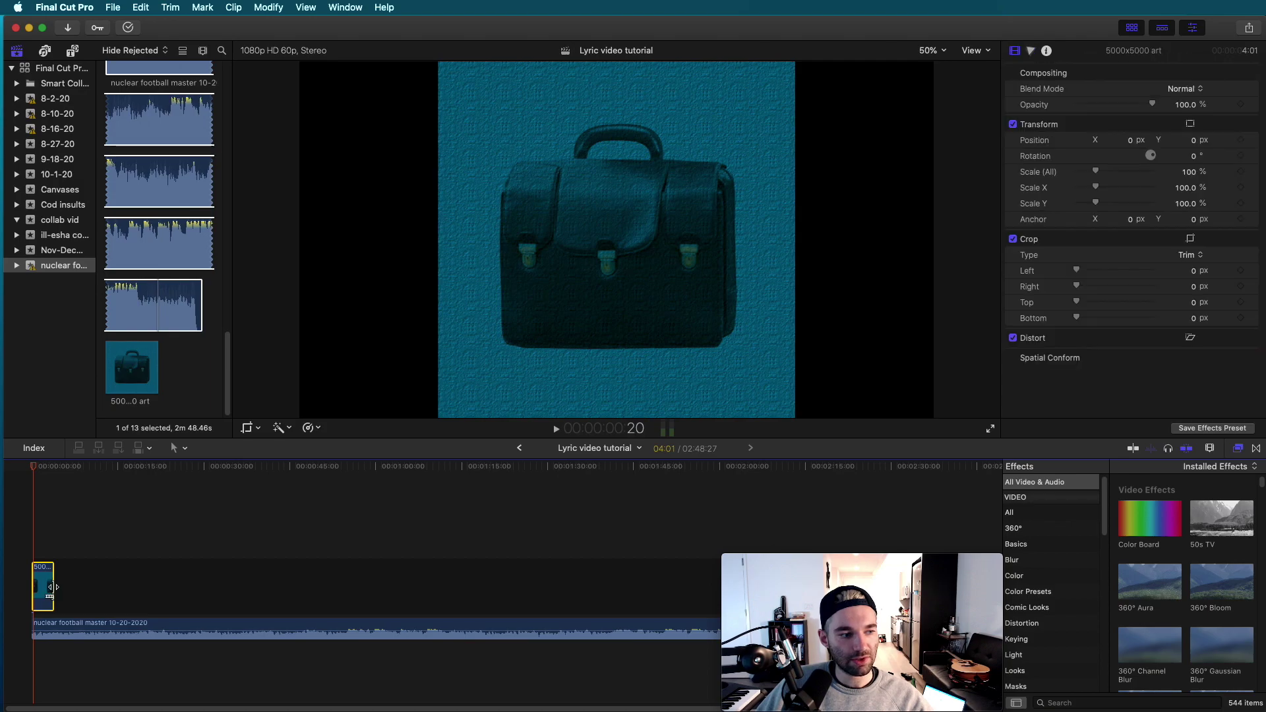
key("super+minus")
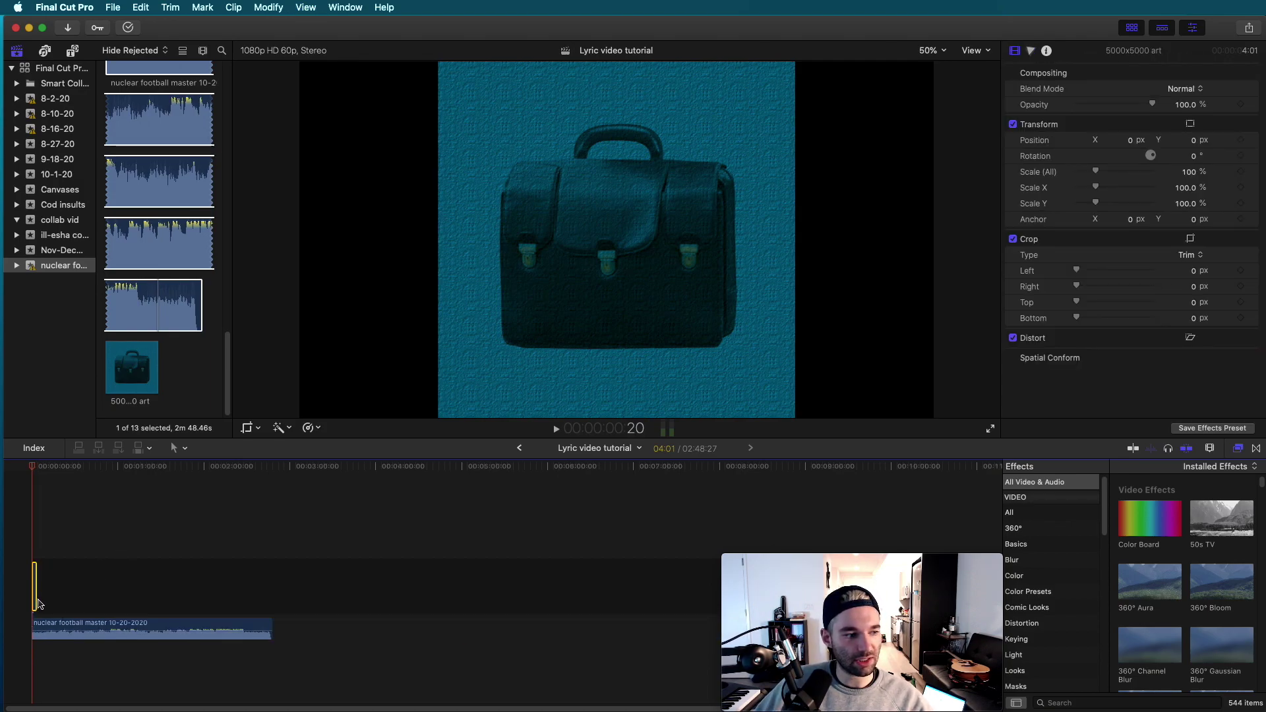
left_click_drag(35, 598, 272, 629)
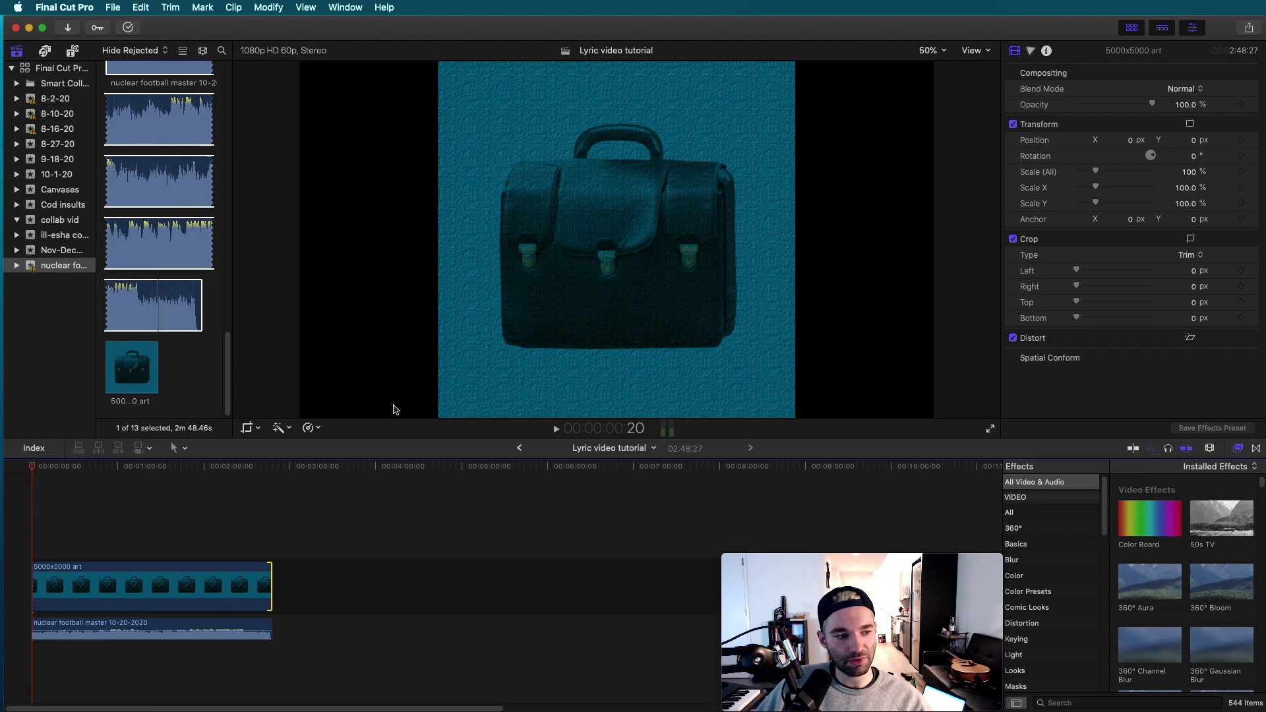
Set the art clip's Position X to about -423 px and play back to check.
left_click(146, 594)
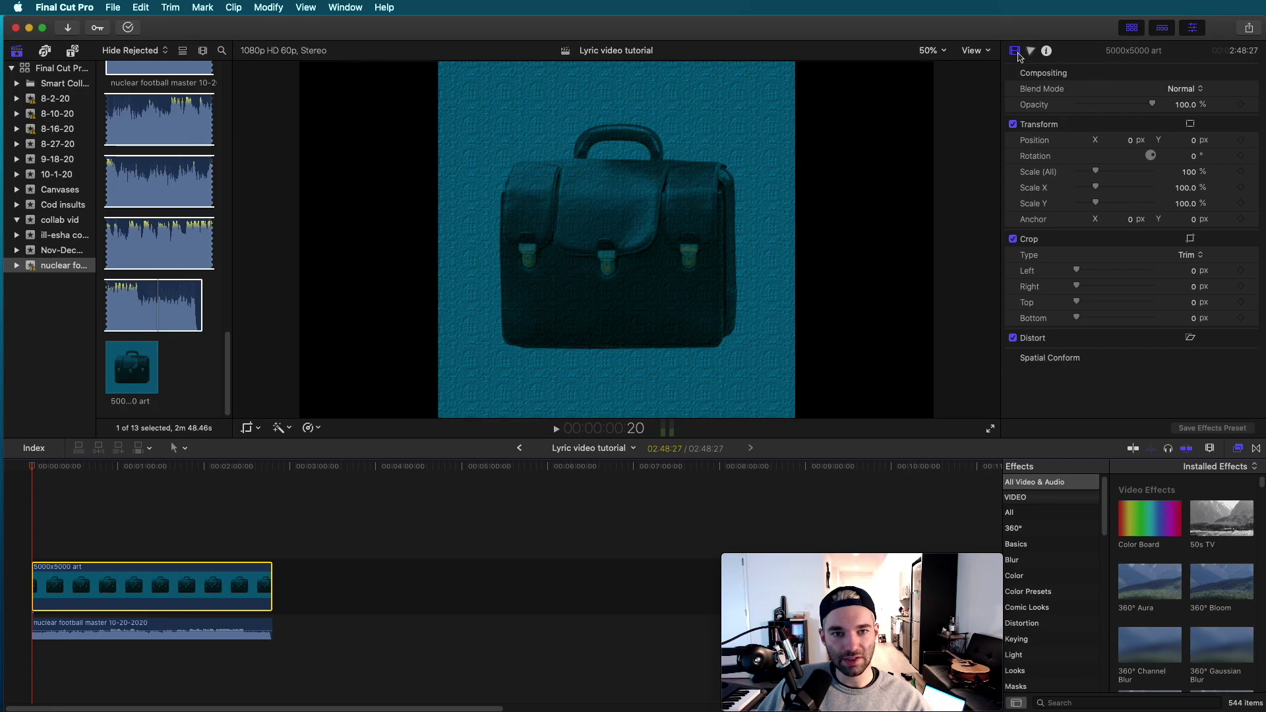
key("Tab")
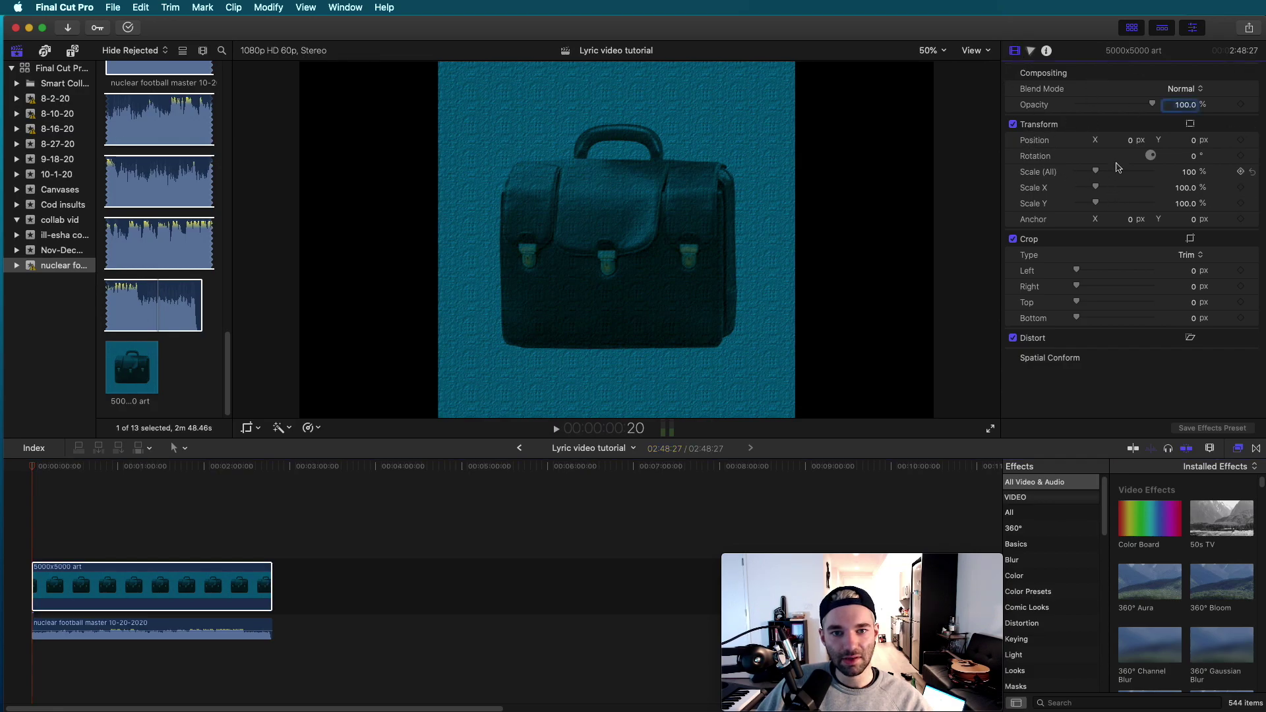
mouse_move(1127, 145)
left_mouse_down()
mouse_move(1049, 145)
mouse_move(1113, 140)
left_mouse_up()
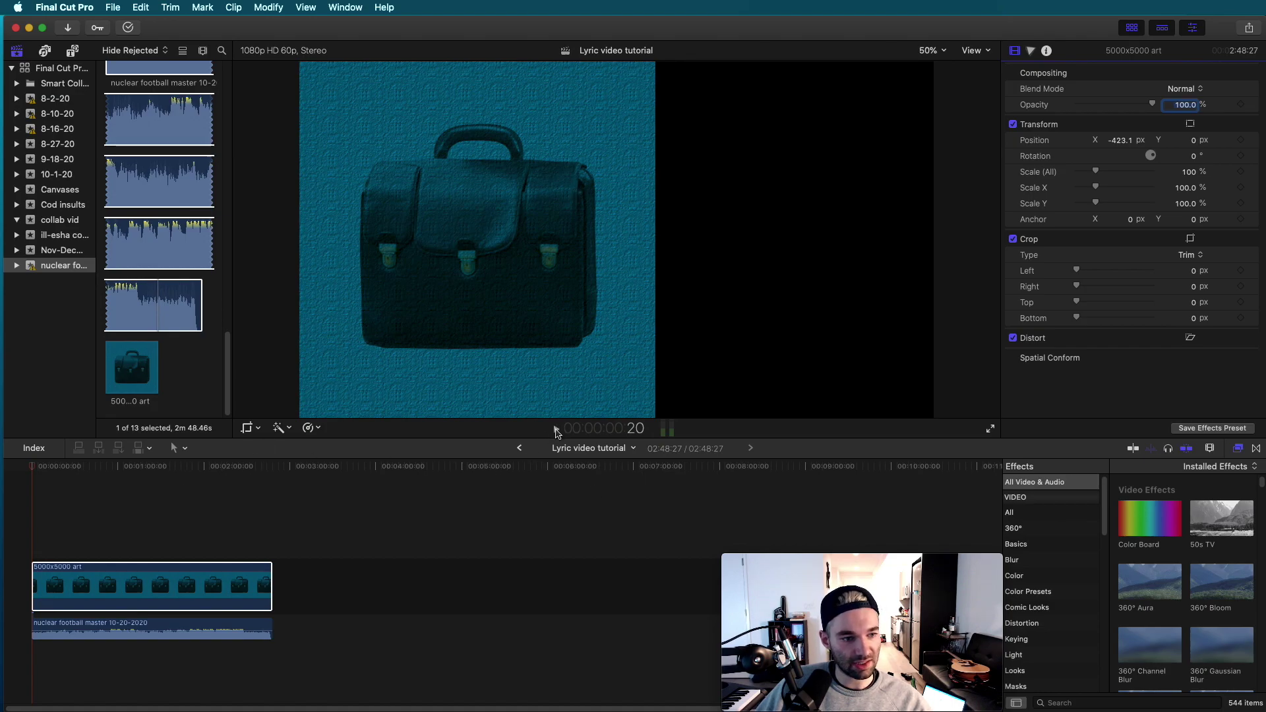
left_click(556, 429)
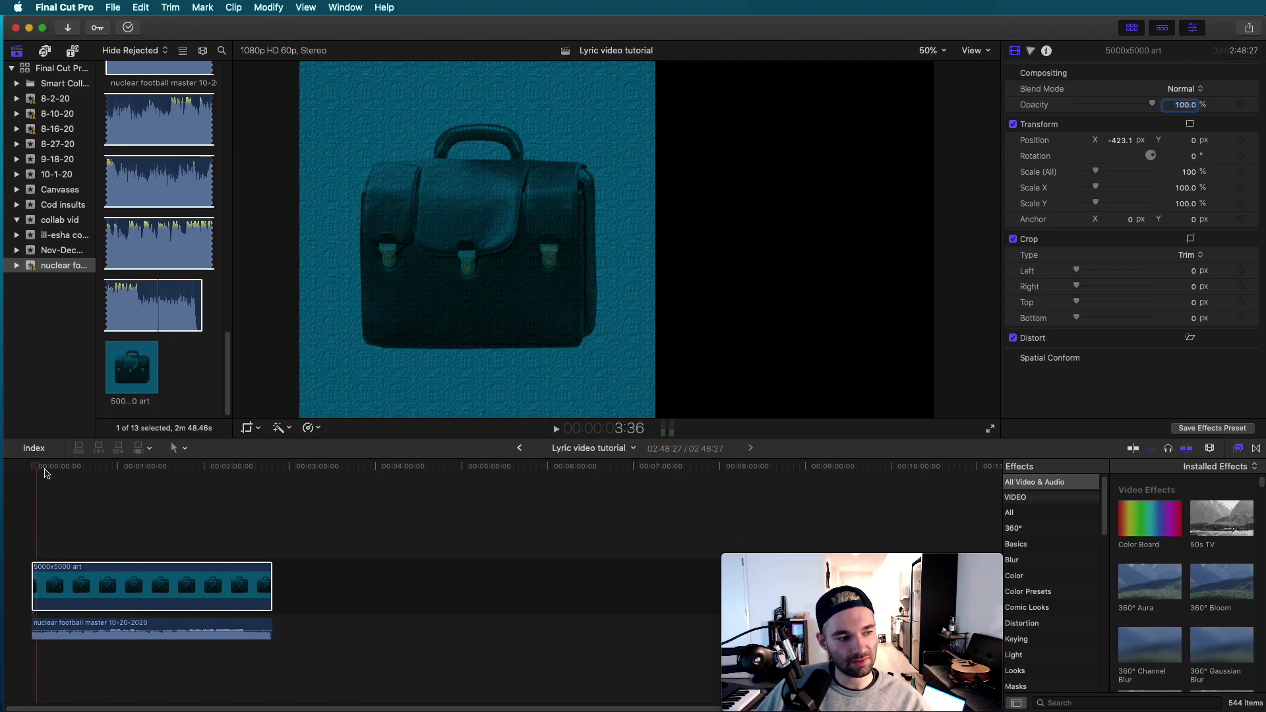
left_click(45, 474)
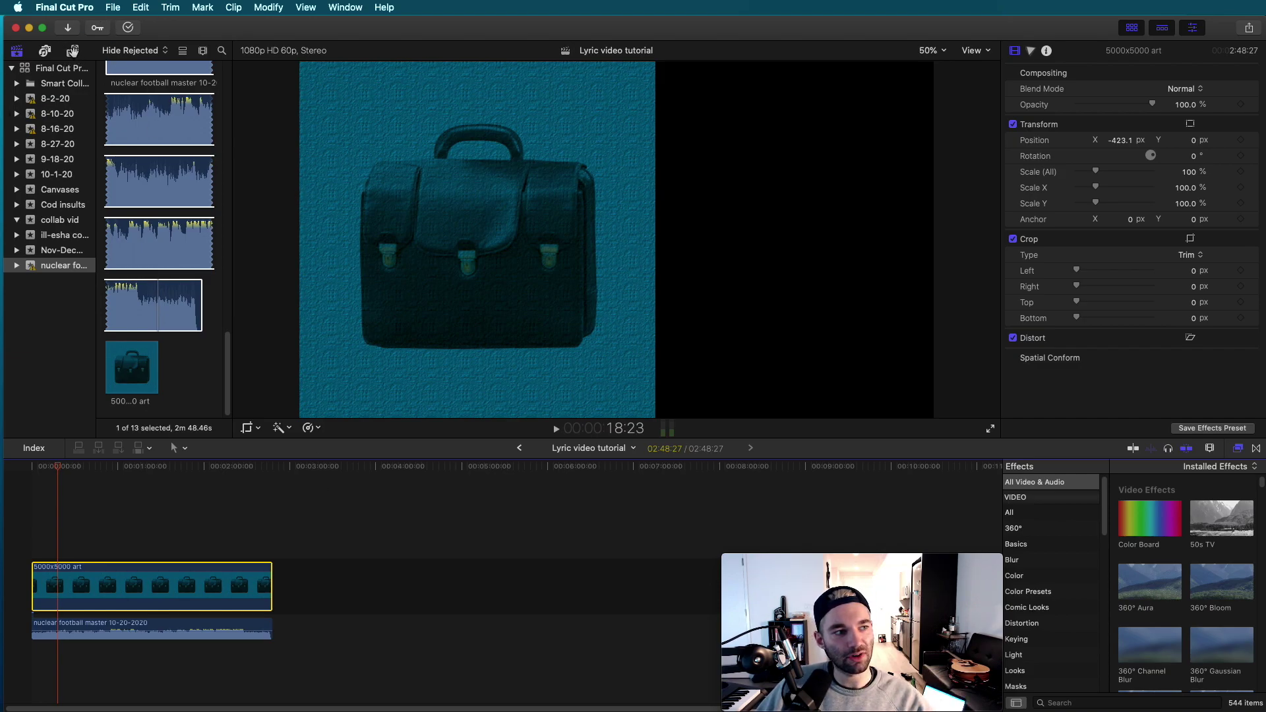
Add a Basic Title above the art clip and move its text to the upper right over black.
left_click(72, 50)
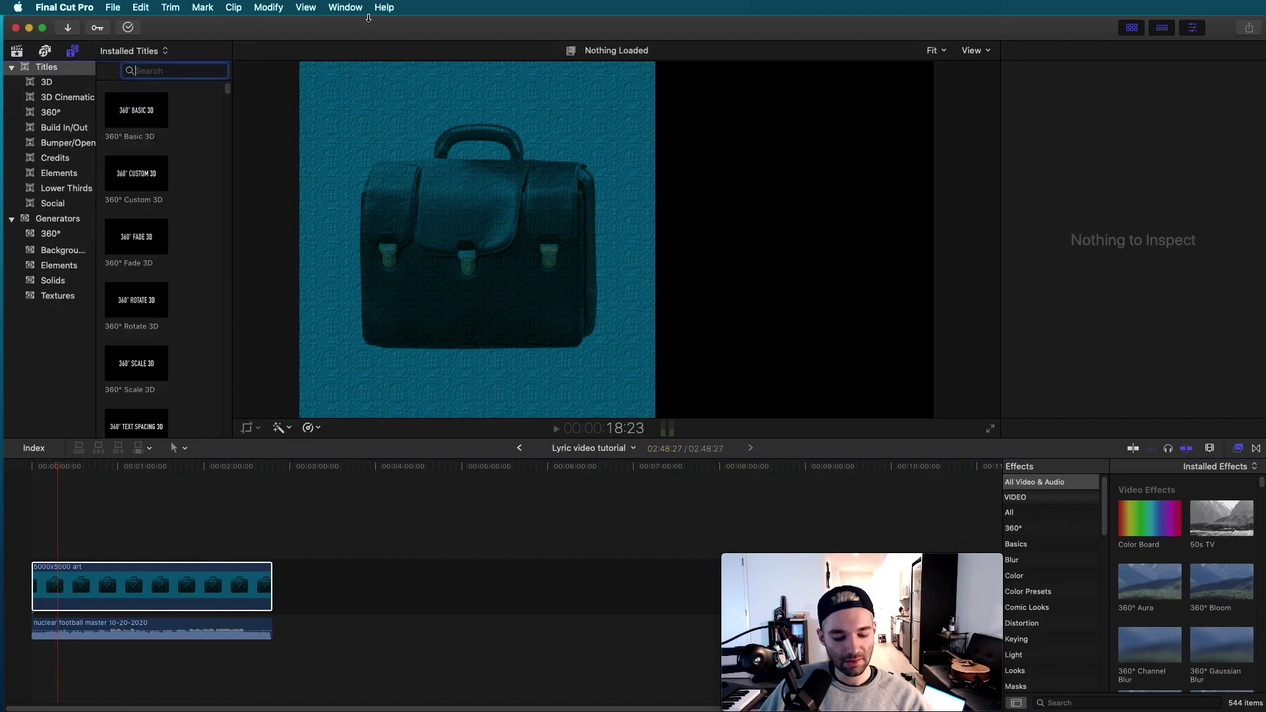
type("basic")
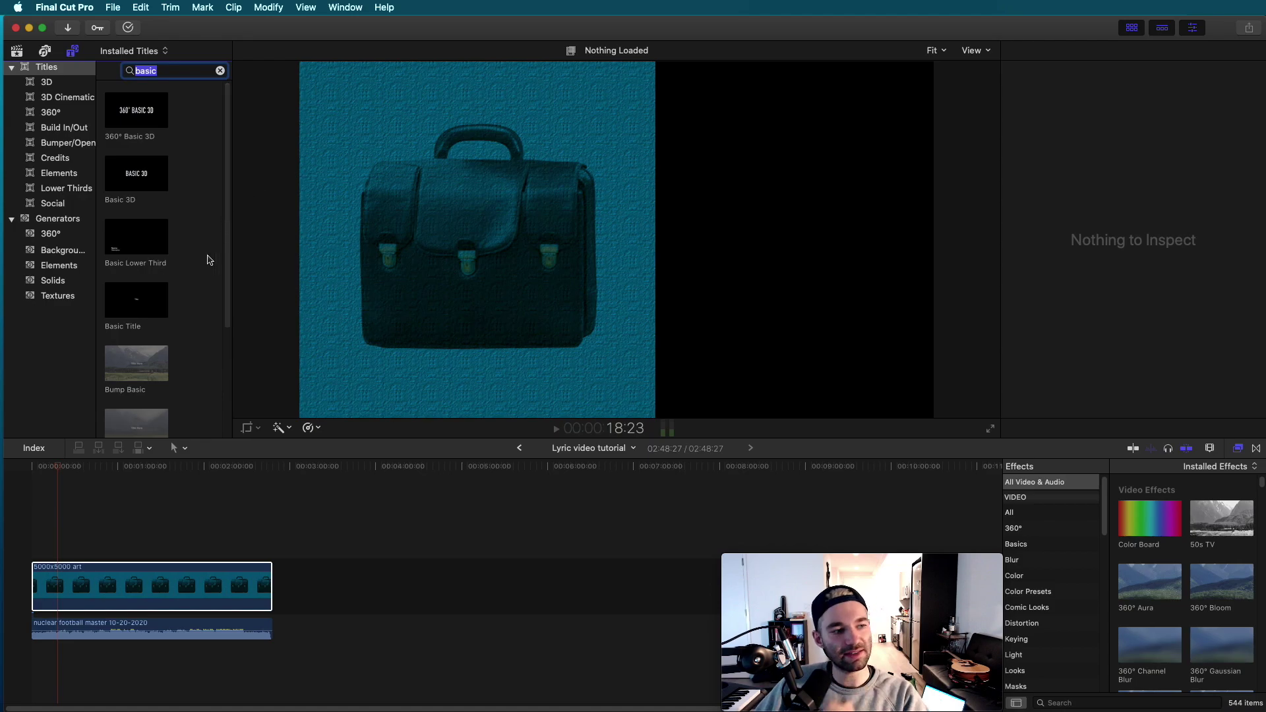
left_click_drag(149, 307, 65, 550)
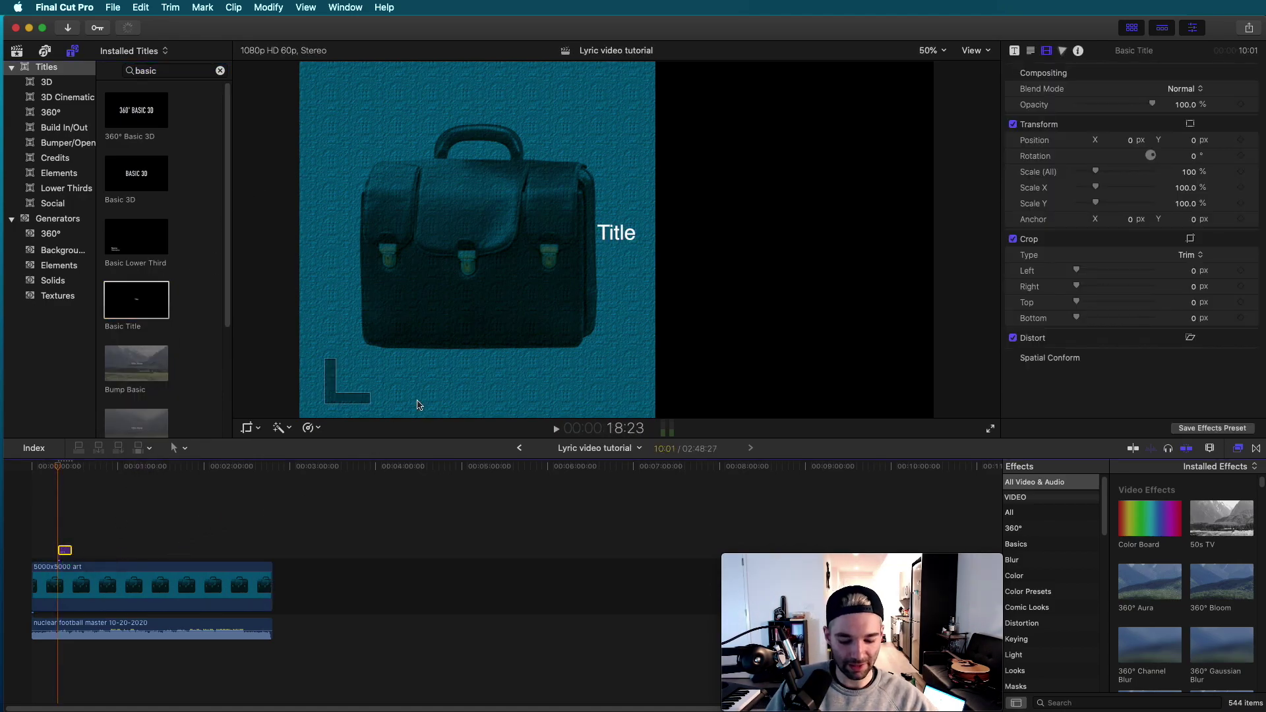
key("super+equal")
key("super+equal")
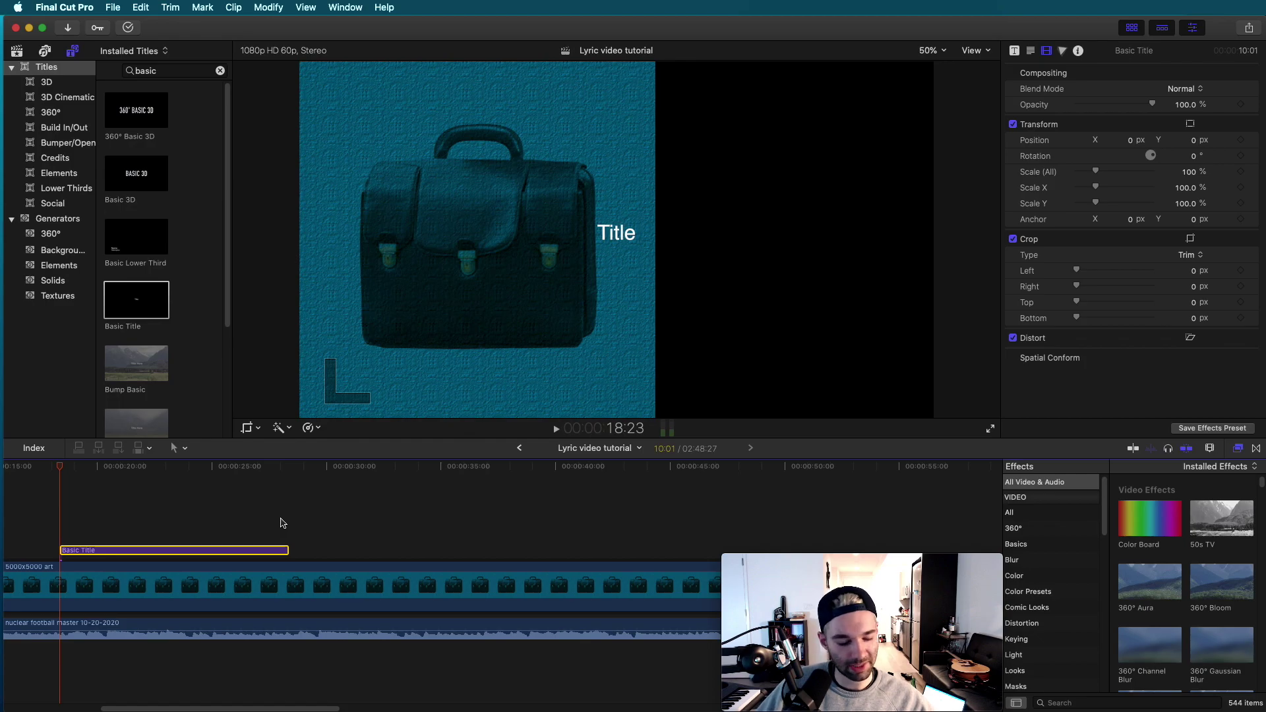
scroll(328, 534, "left", 5)
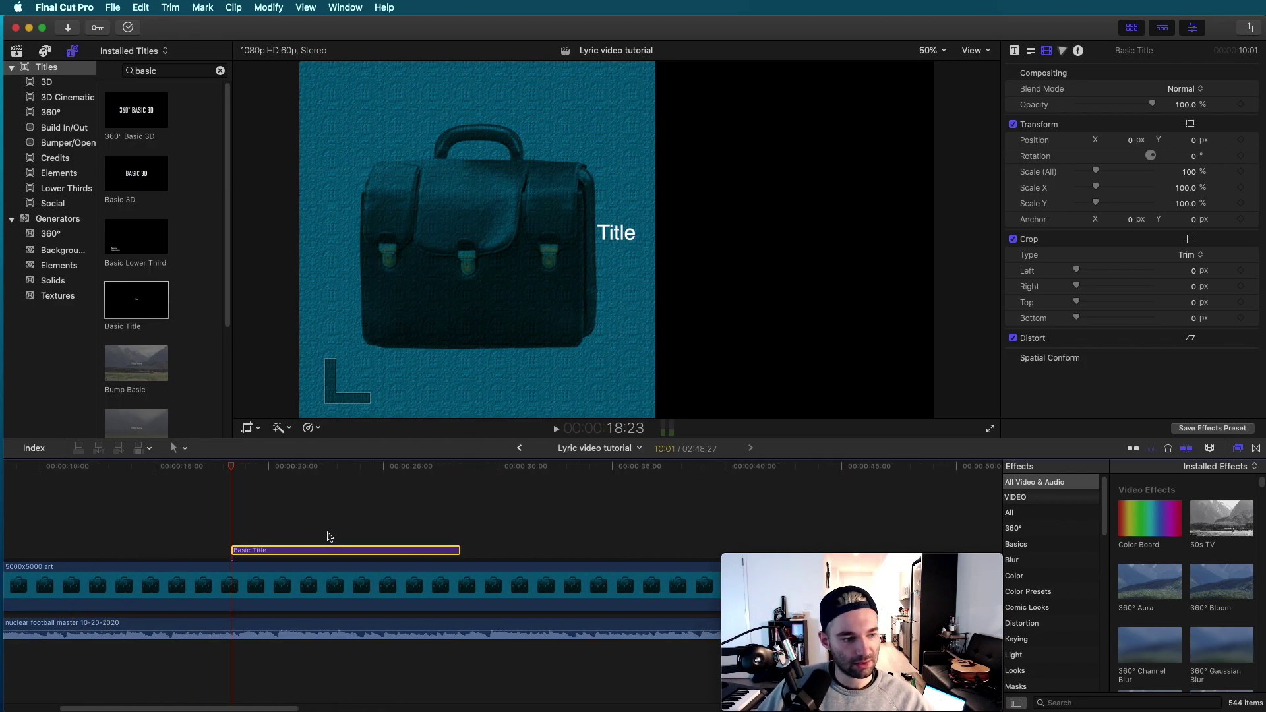
key("space")
key("space")
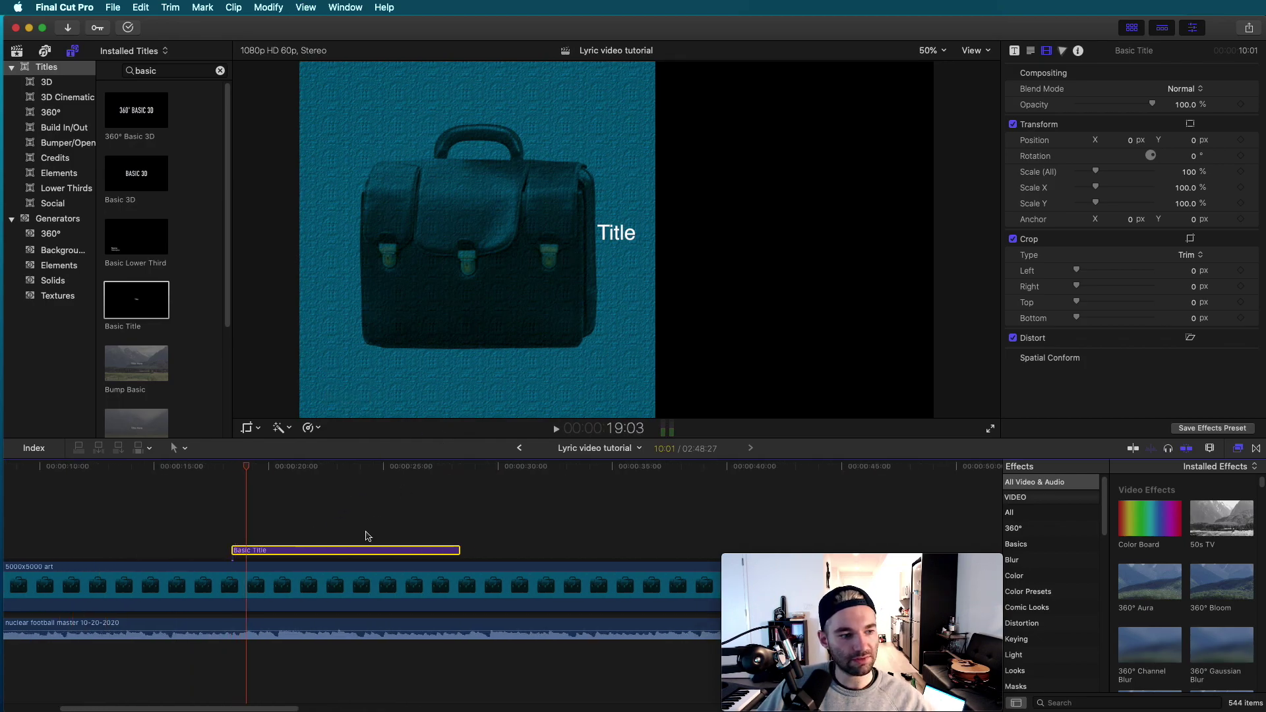
left_click_drag(627, 244, 703, 99)
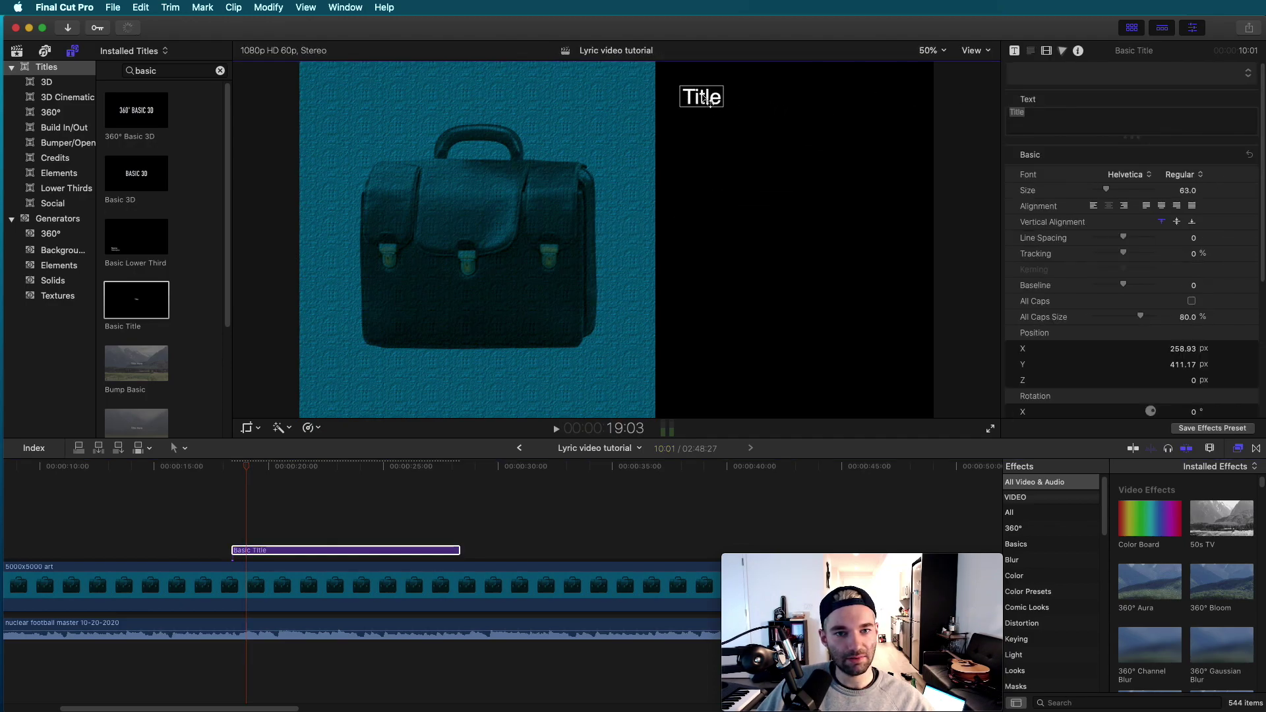
Paste 'People always tell me / I look like their friend' into the title, split onto two lines.
left_click(1026, 124)
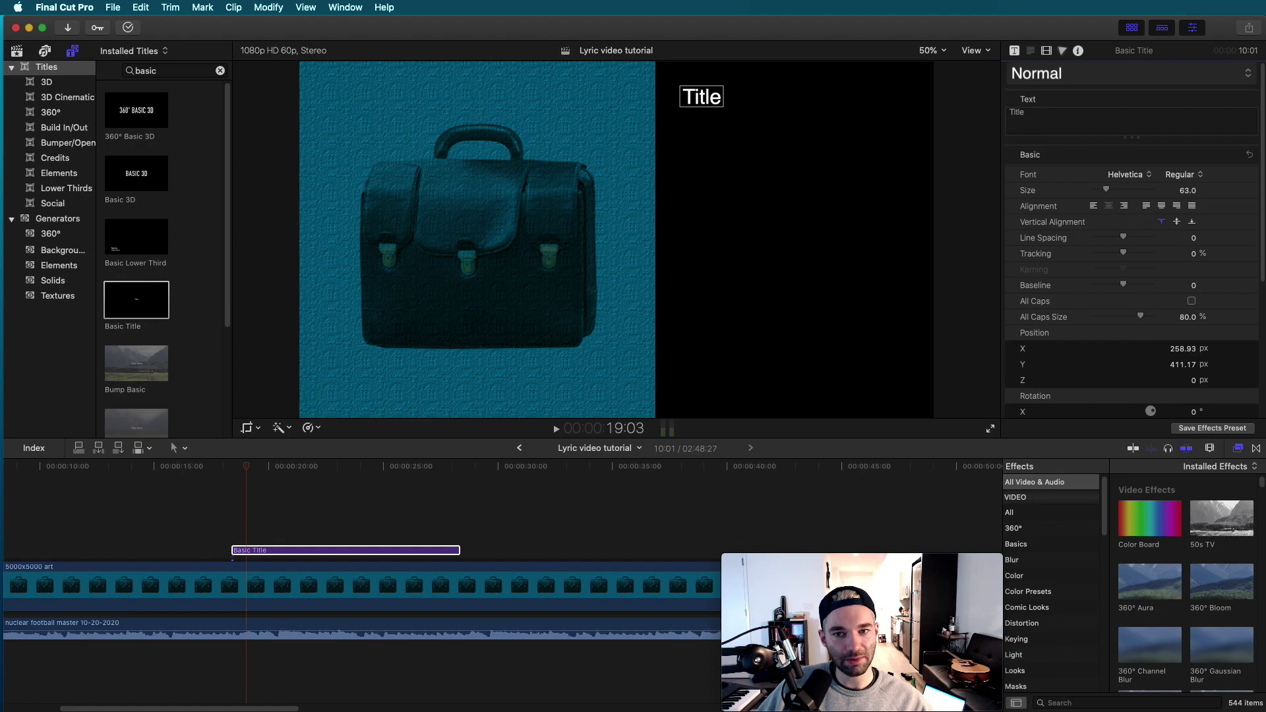
key("super+Tab")
key("super+Tab")
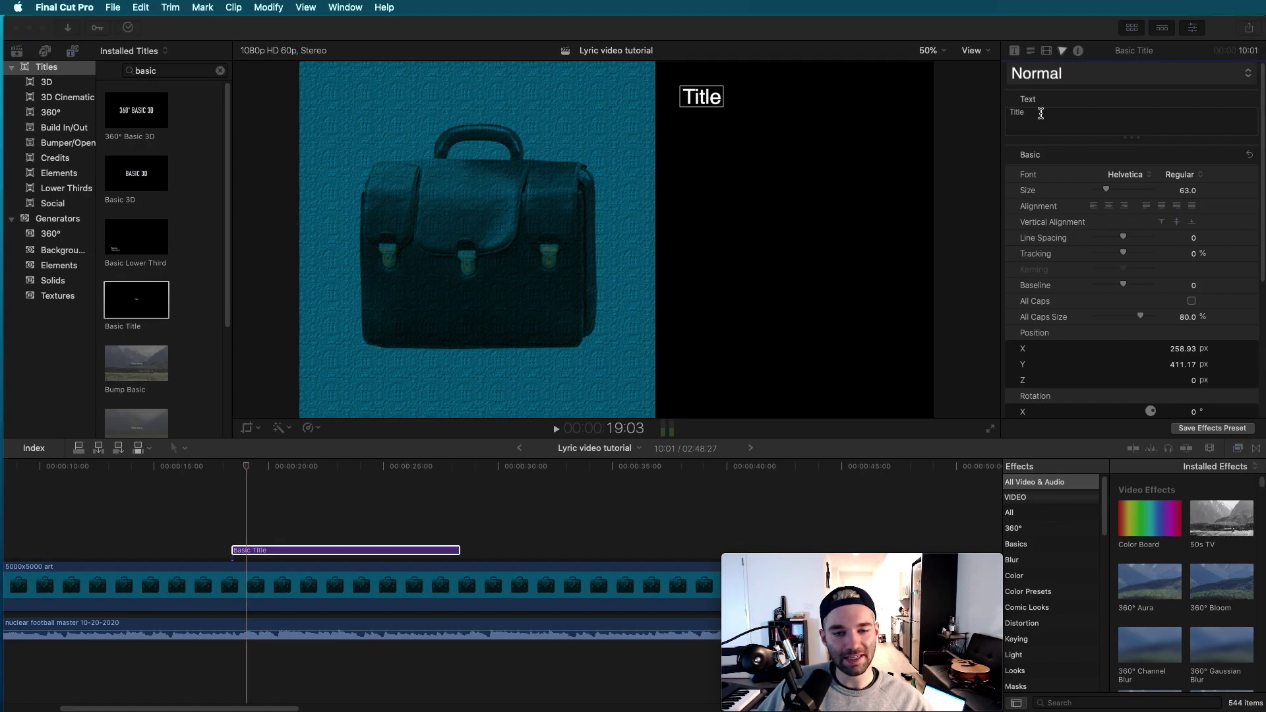
key("super+a")
type("People always tell me I look like their friend")
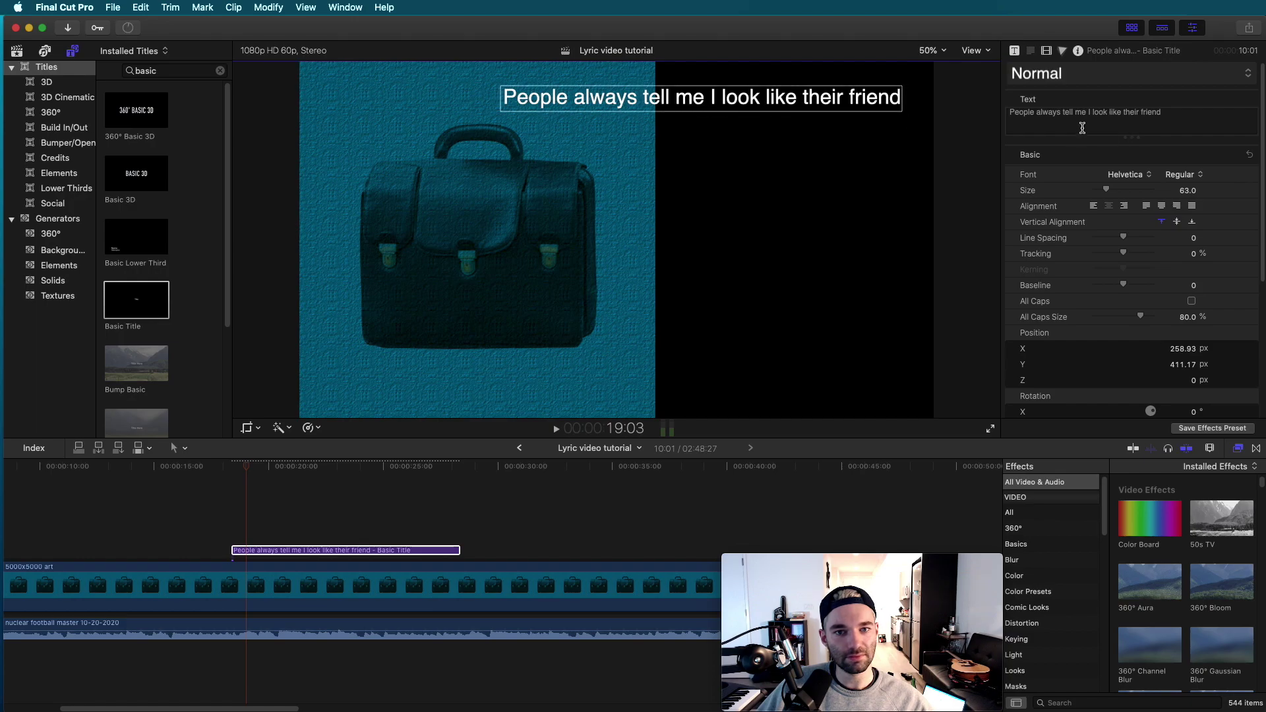
left_click(1082, 127)
key("BackSpace")
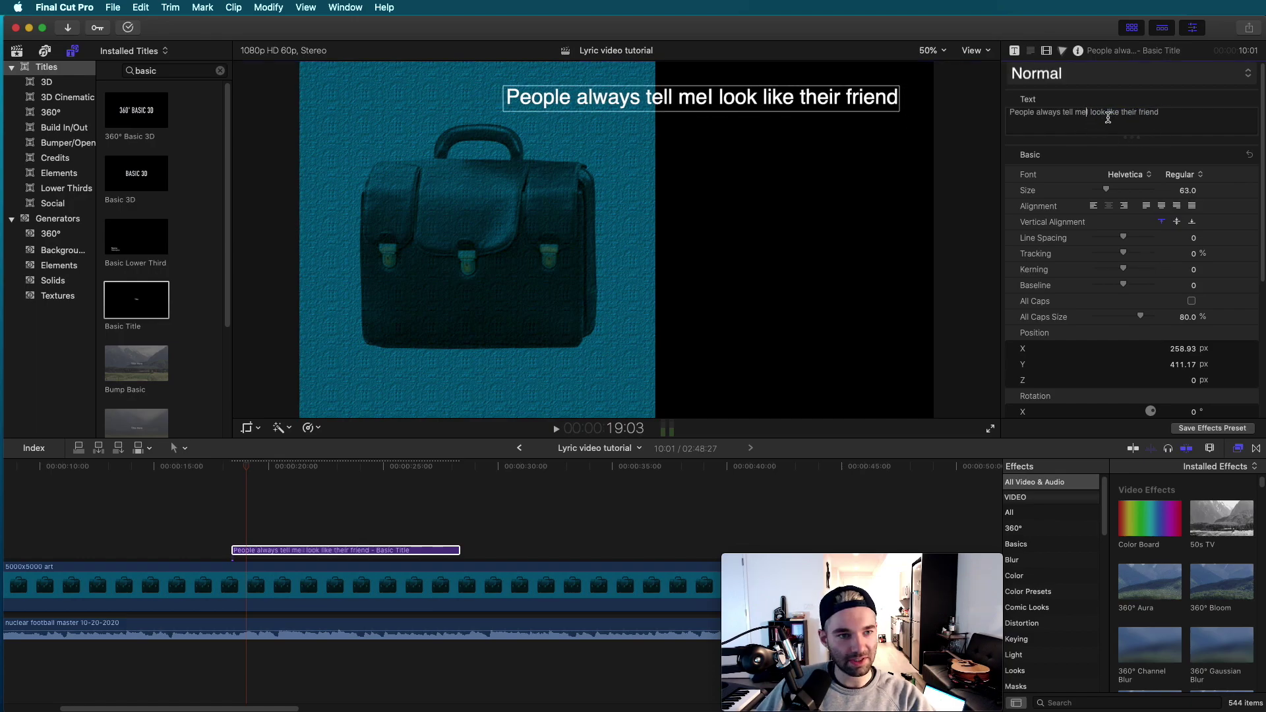
key("Return")
Move the lyric right over the black, set its font to Lao MN, and rewind.
left_click_drag(680, 120, 762, 107)
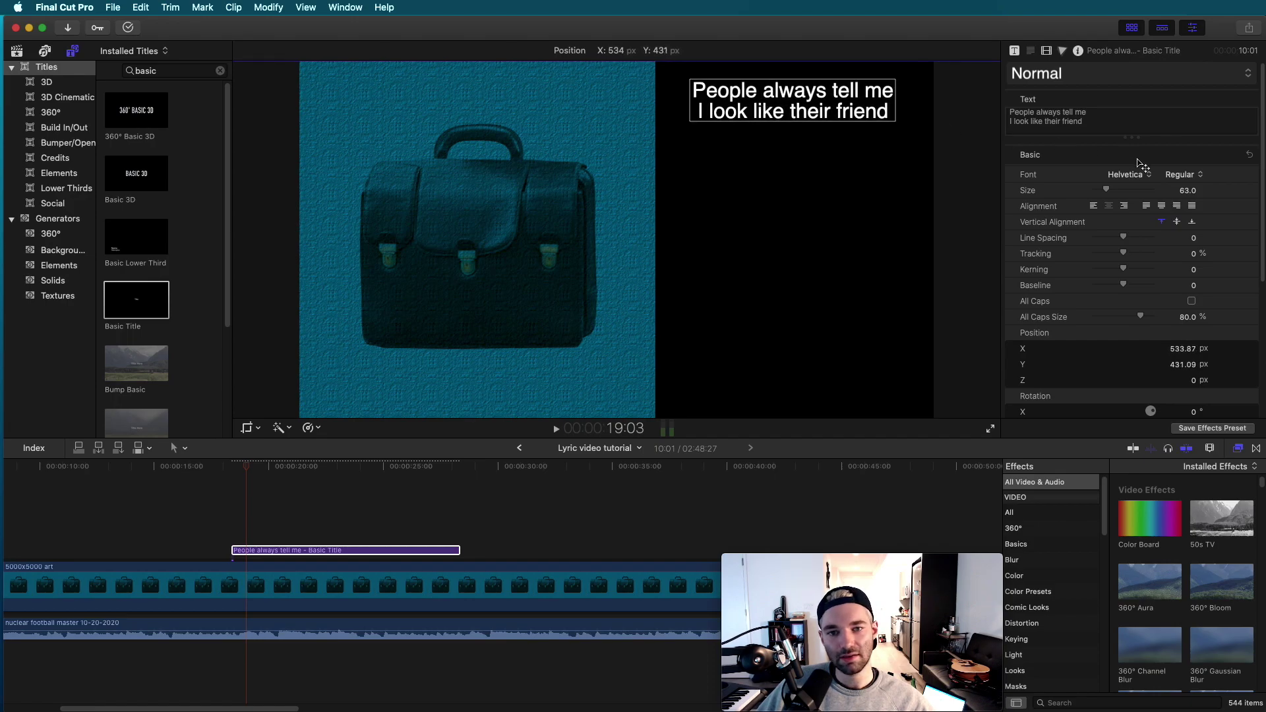
left_click(1133, 175)
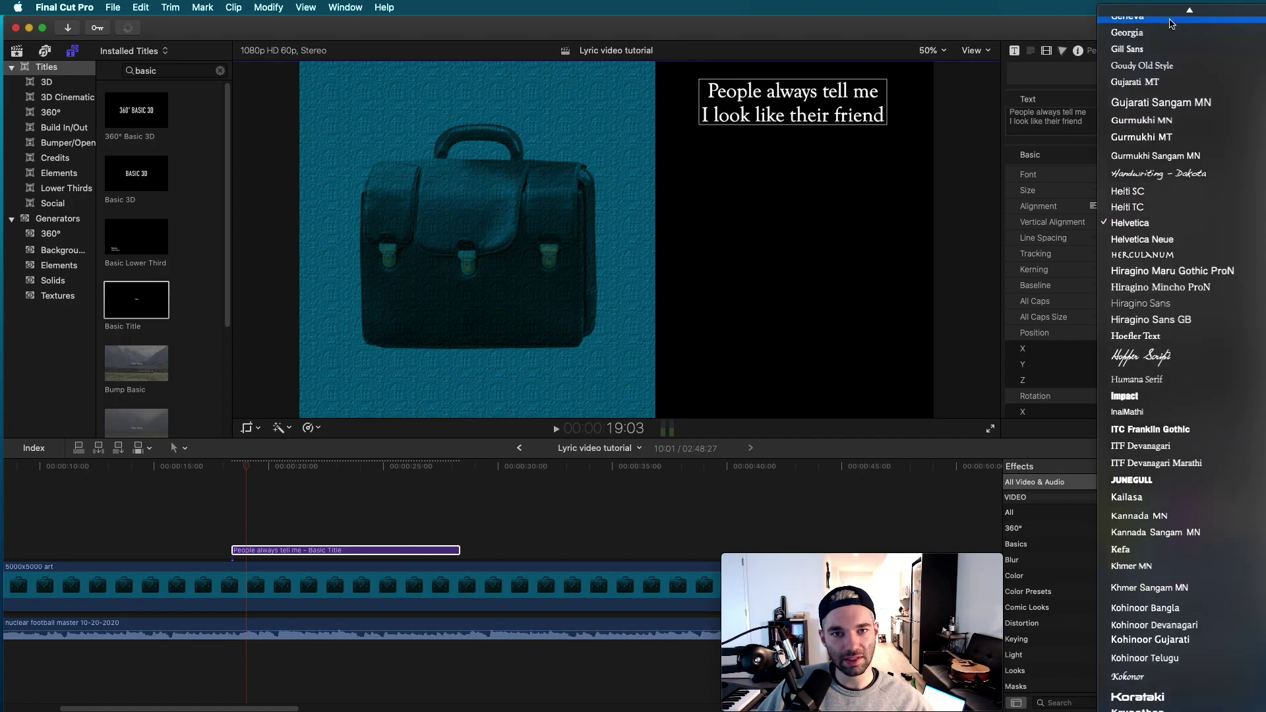
scroll(1158, 297, "down", 10)
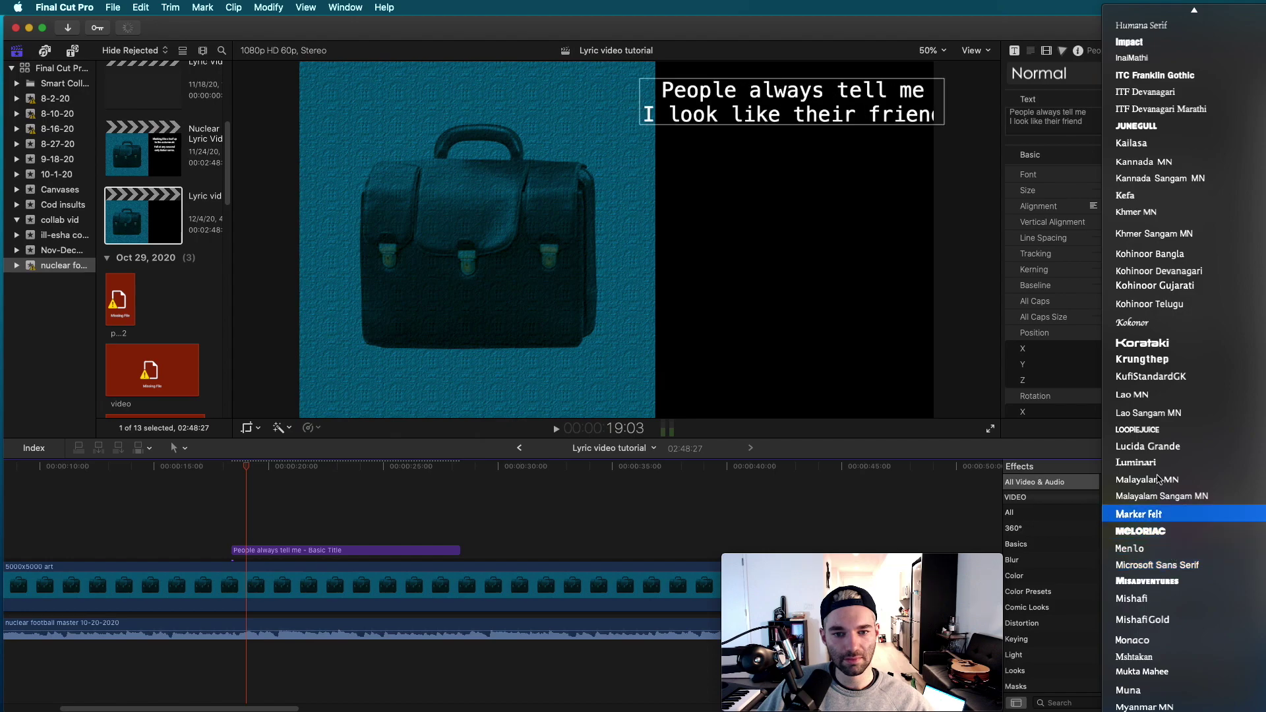
left_click(1139, 400)
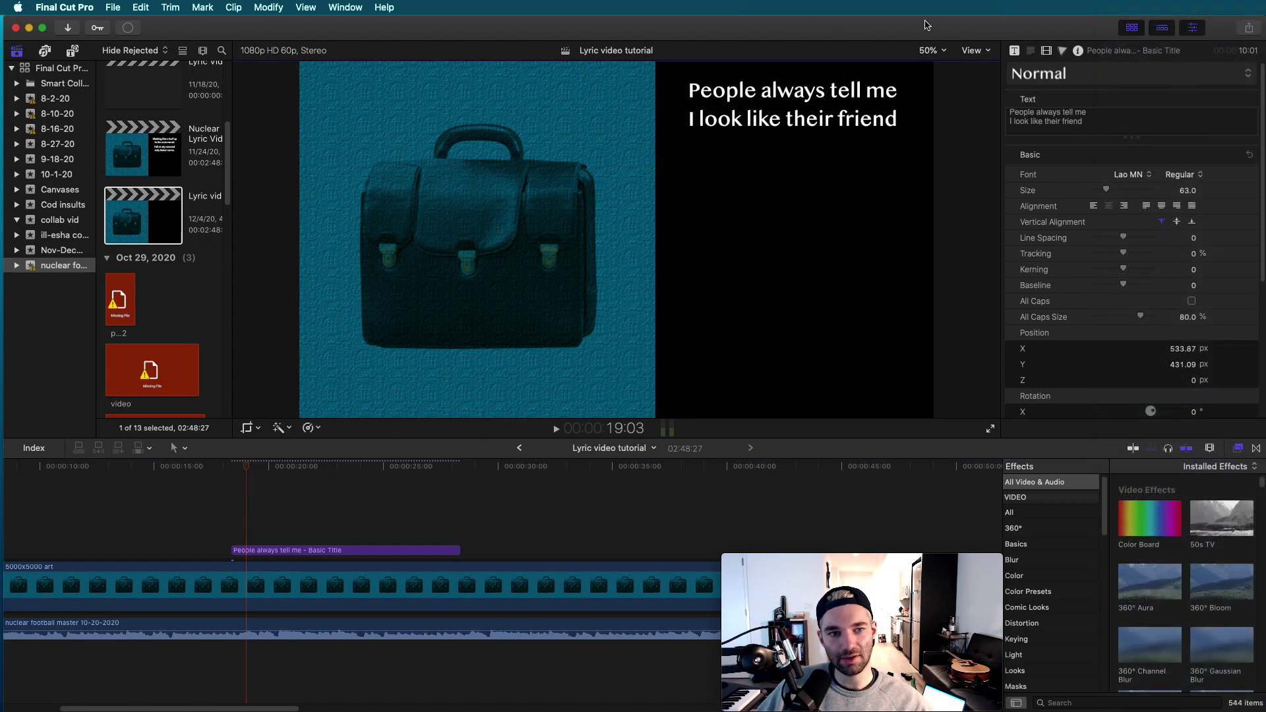
left_click(234, 466)
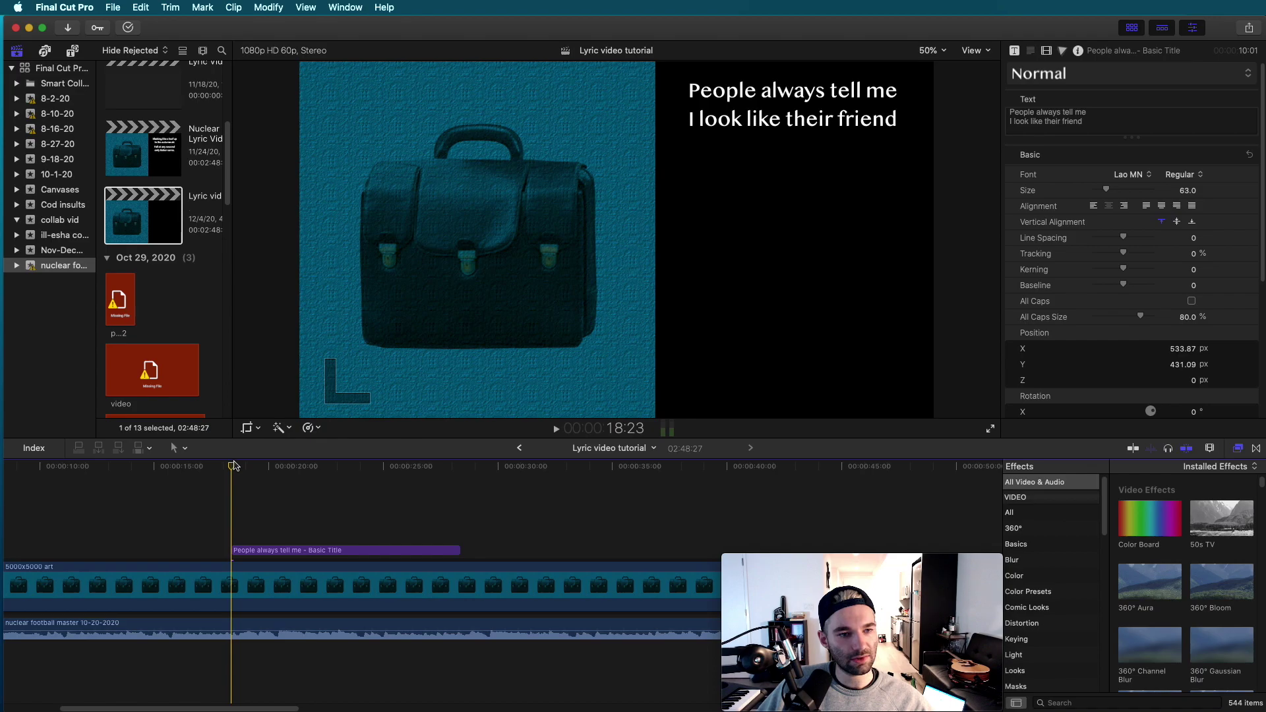
Lengthen the first lyric title and paste a trimmed copy at the next lyric's cue.
key("space")
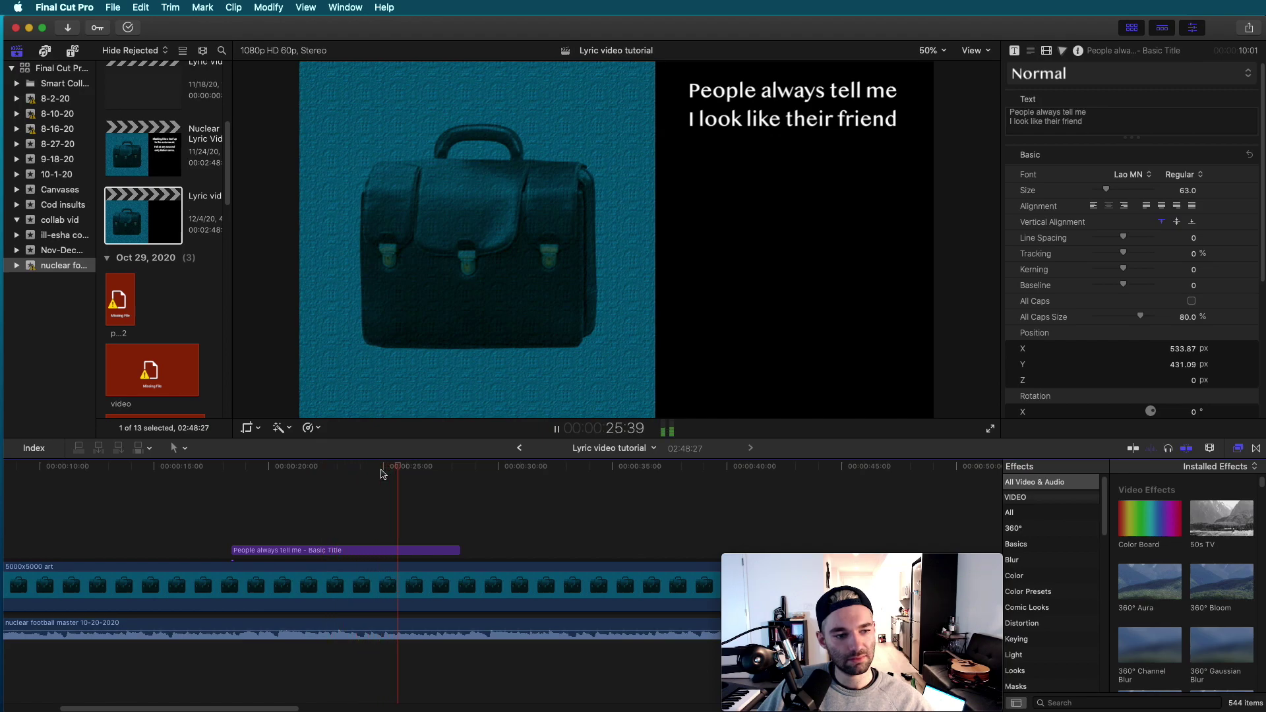
key("space")
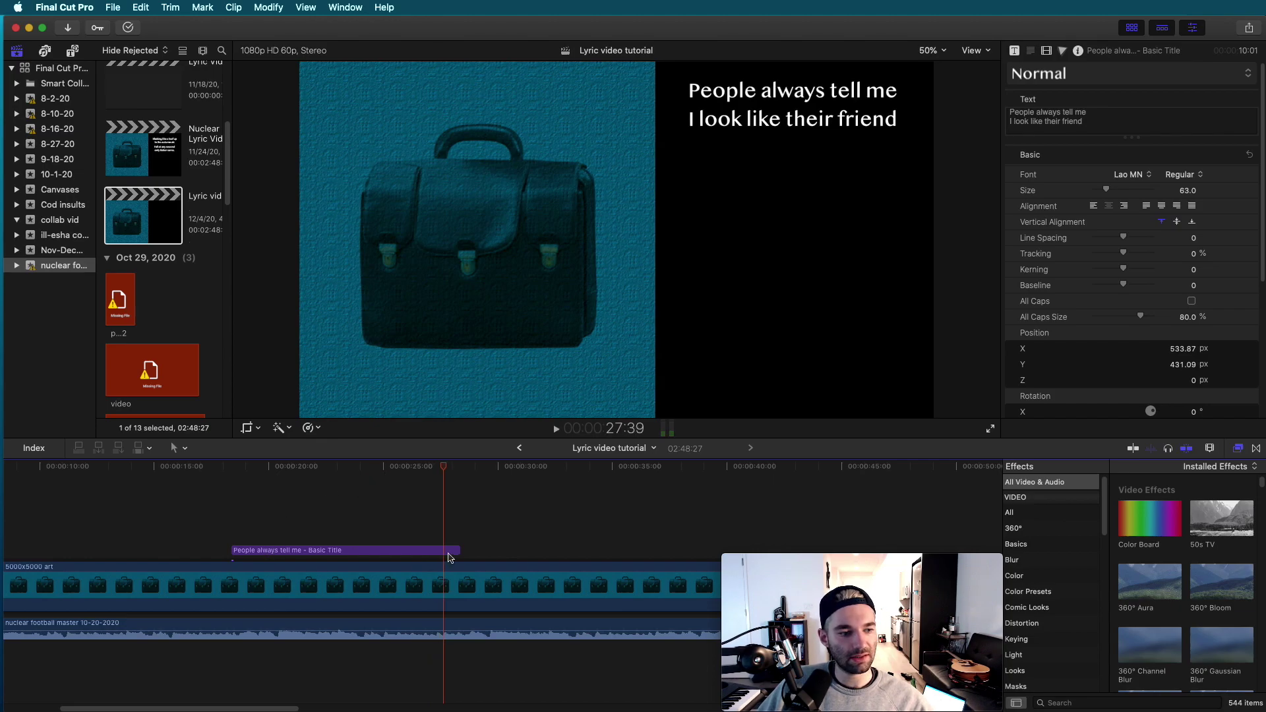
left_click_drag(456, 554, 740, 550)
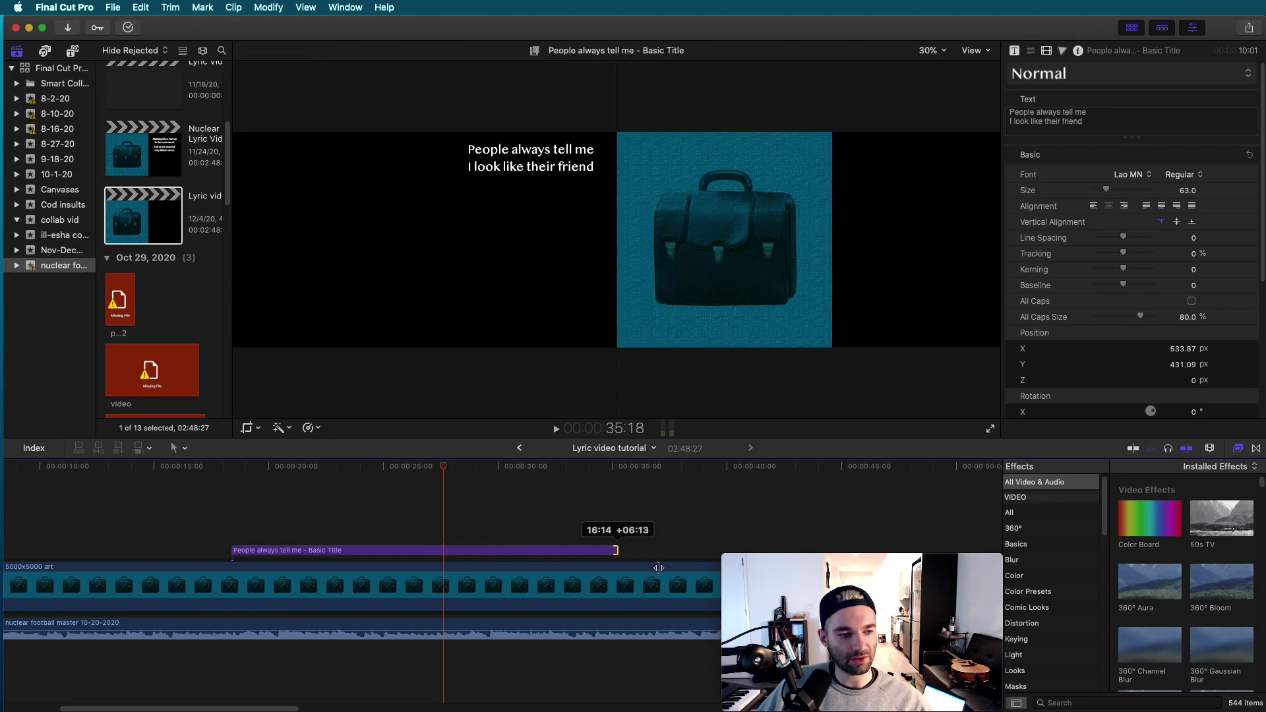
left_click(76, 52)
left_click(427, 553)
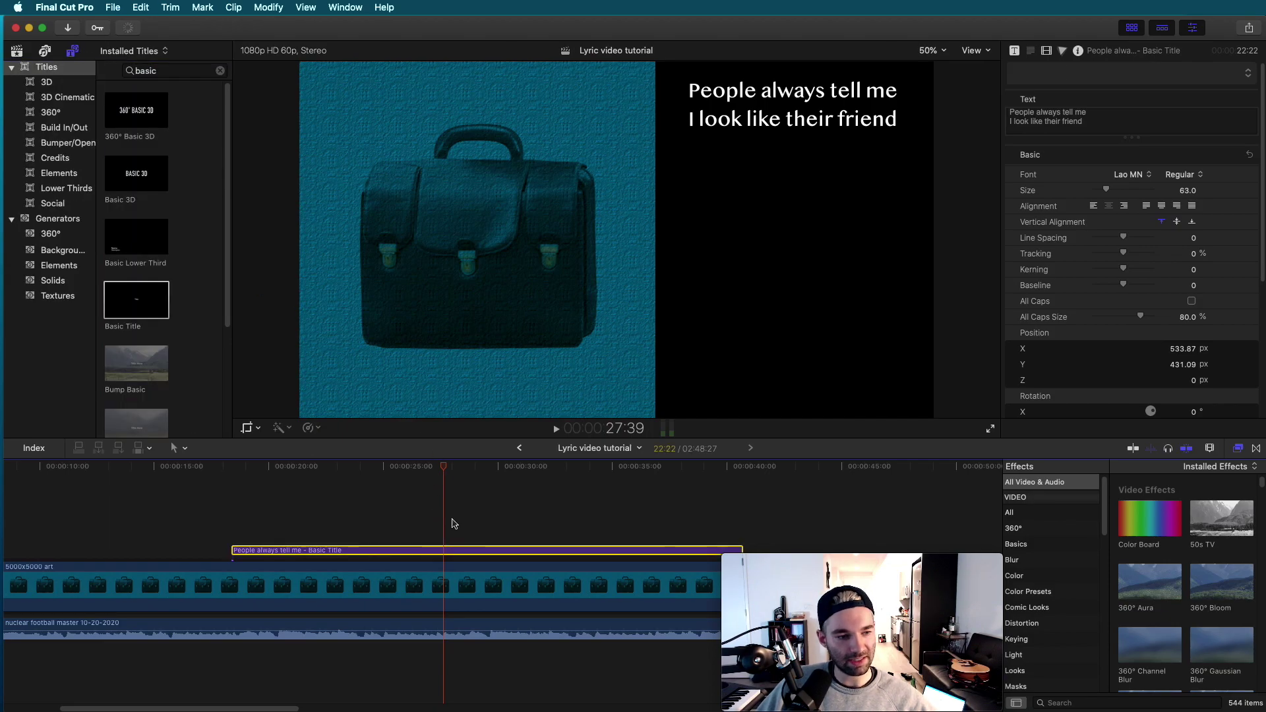
key("super+v")
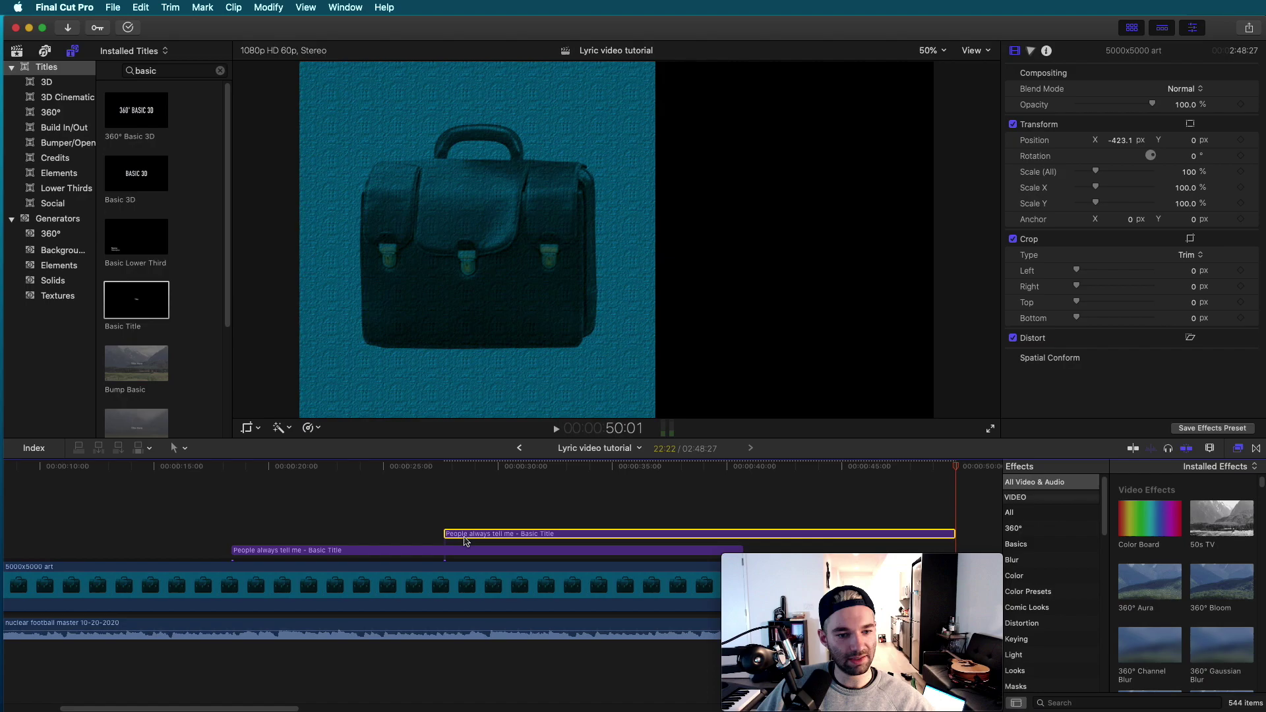
left_click_drag(953, 534, 739, 535)
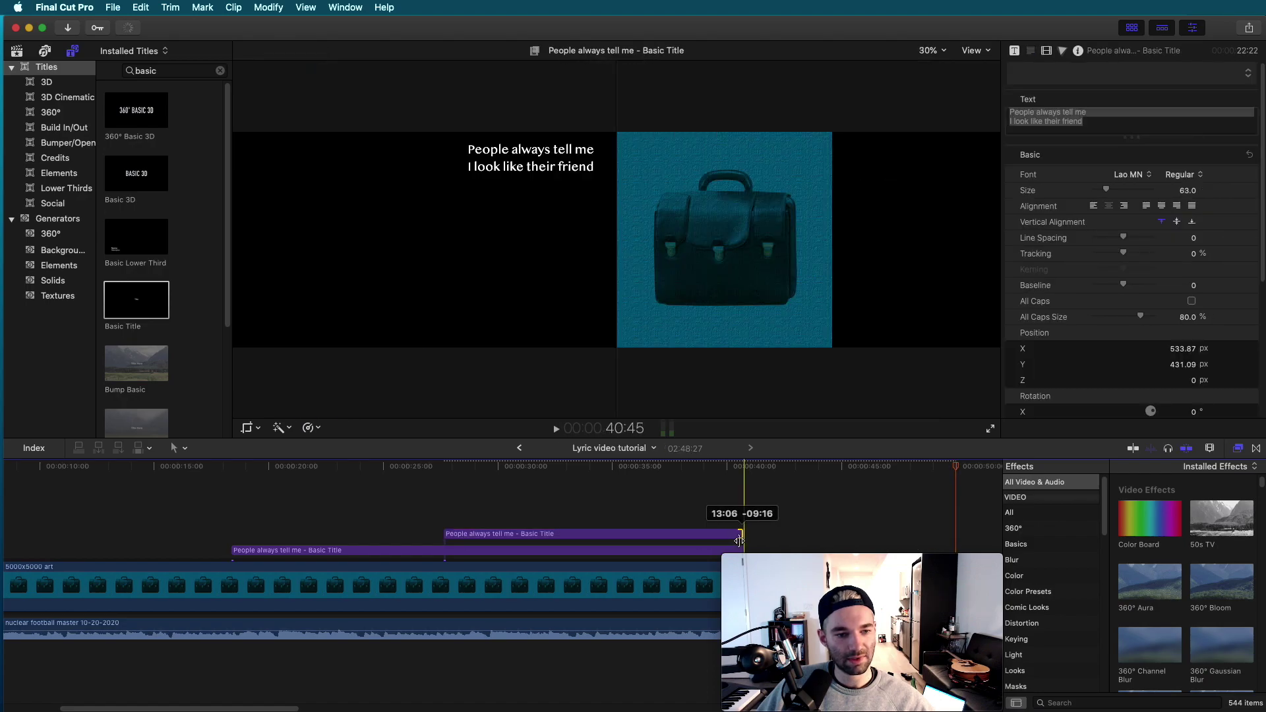
left_click(578, 536)
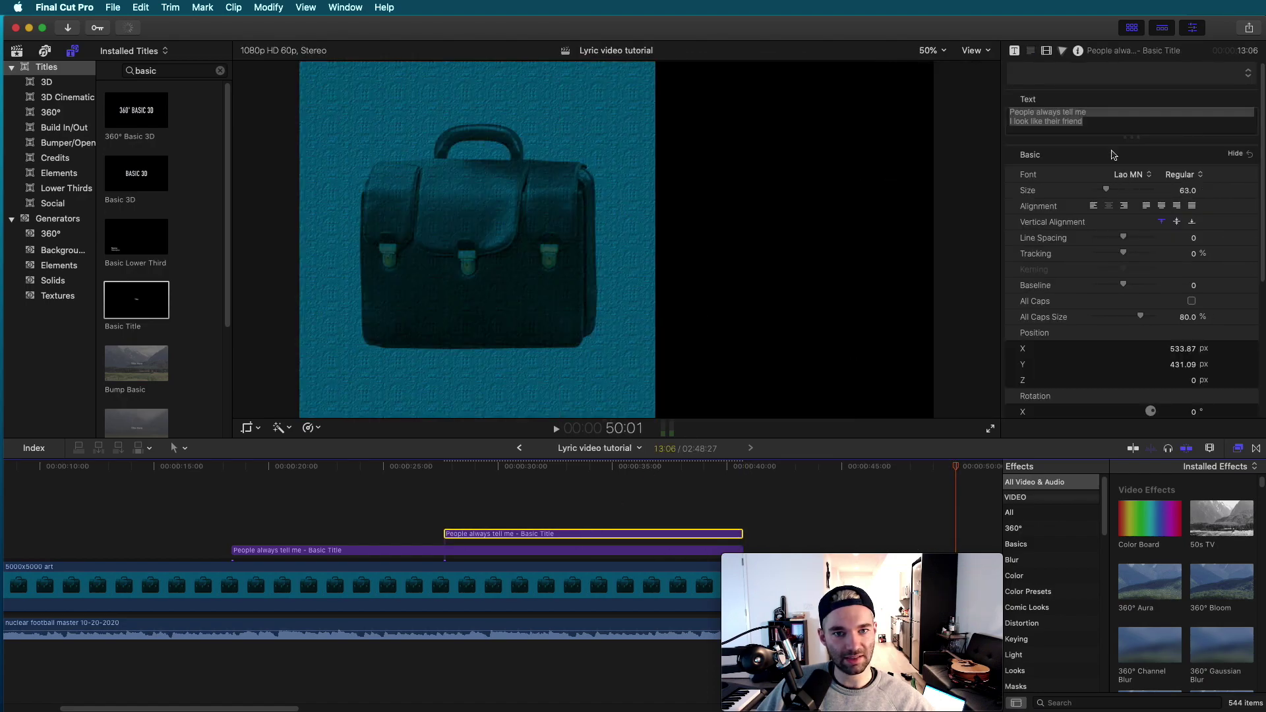
Change the copy's text to 'Please don't touch me / I can barely handle it' on two lines.
left_click(1092, 127)
key("super+a")
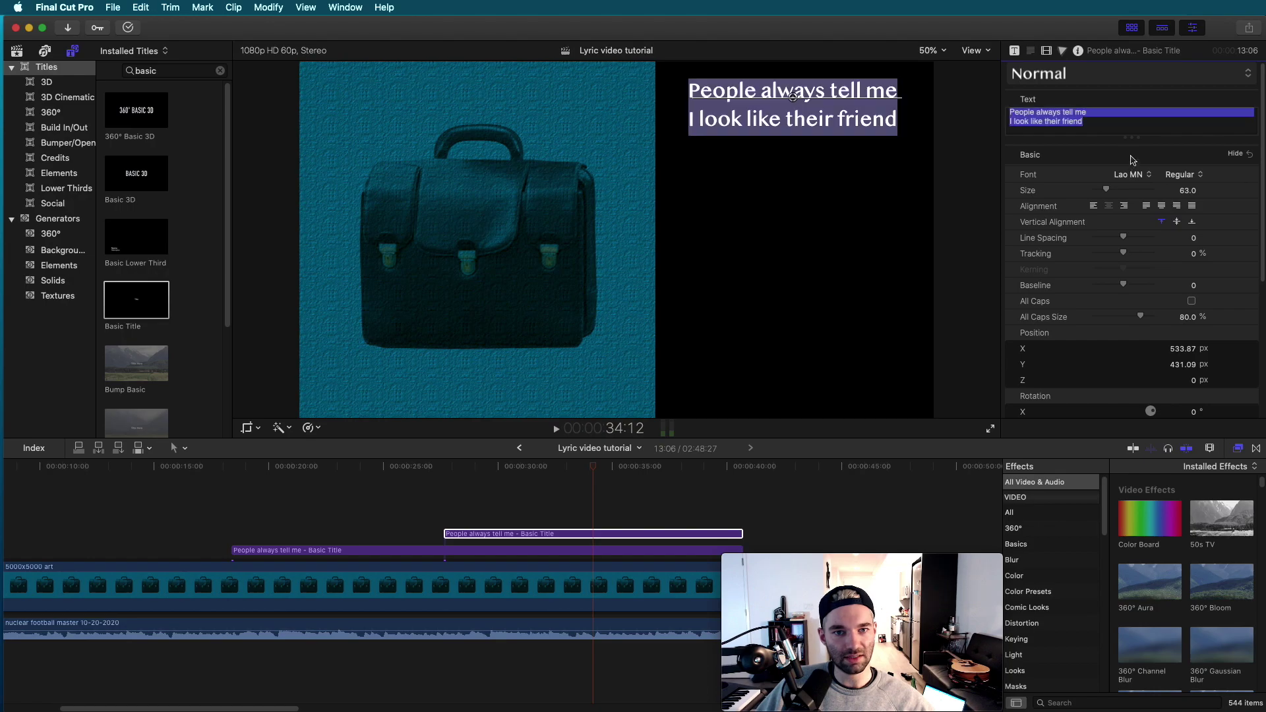
key("super+Tab")
key("super+Tab")
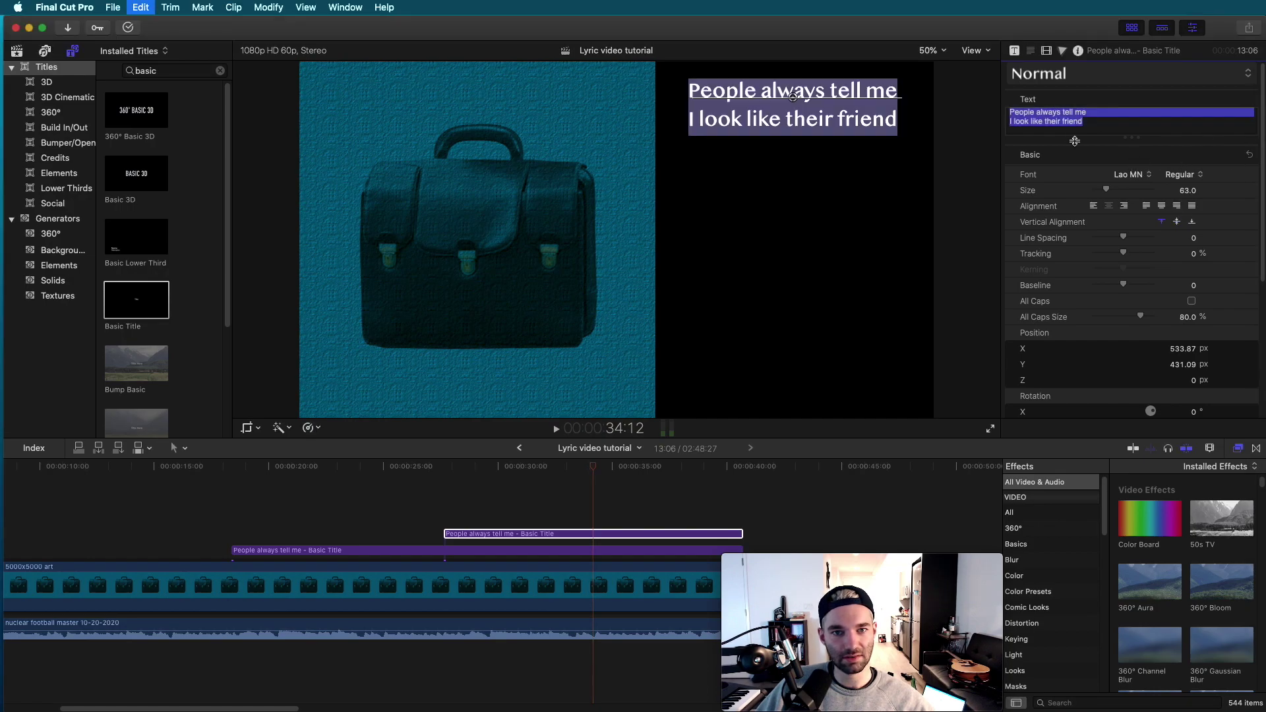
type("Please don't touch me I can barely handle it")
left_click(1092, 112)
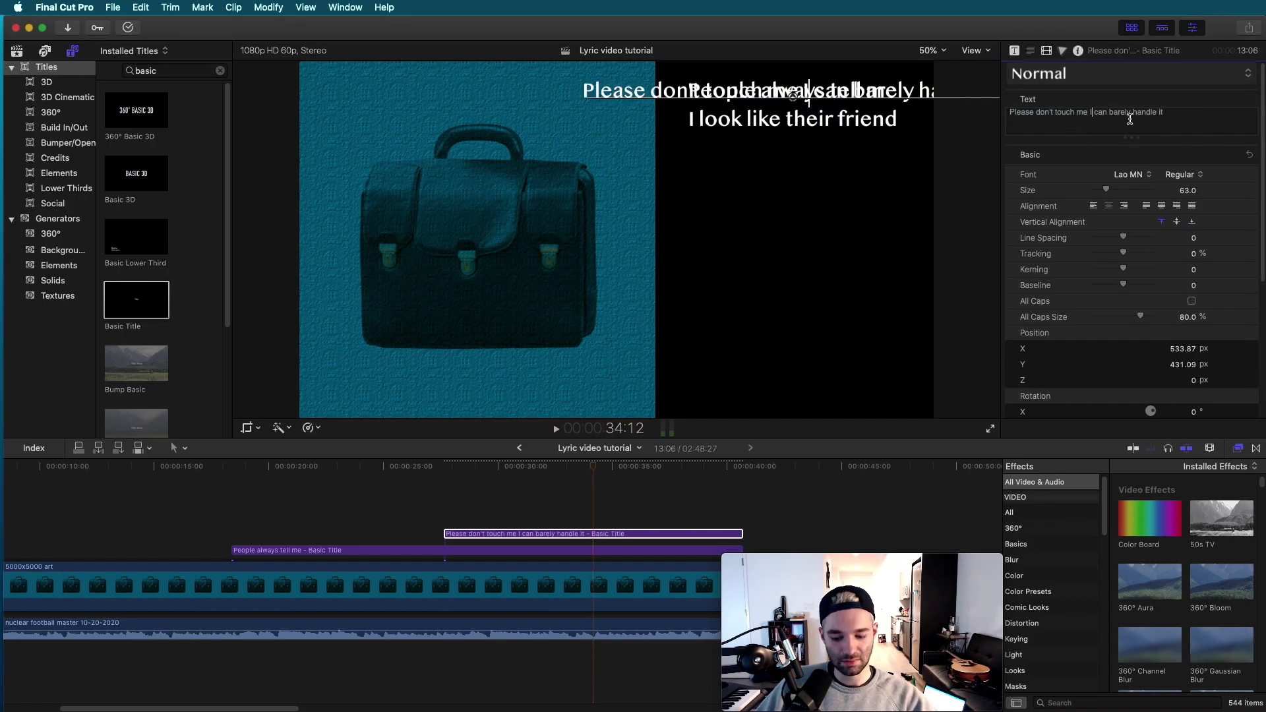
key("Return")
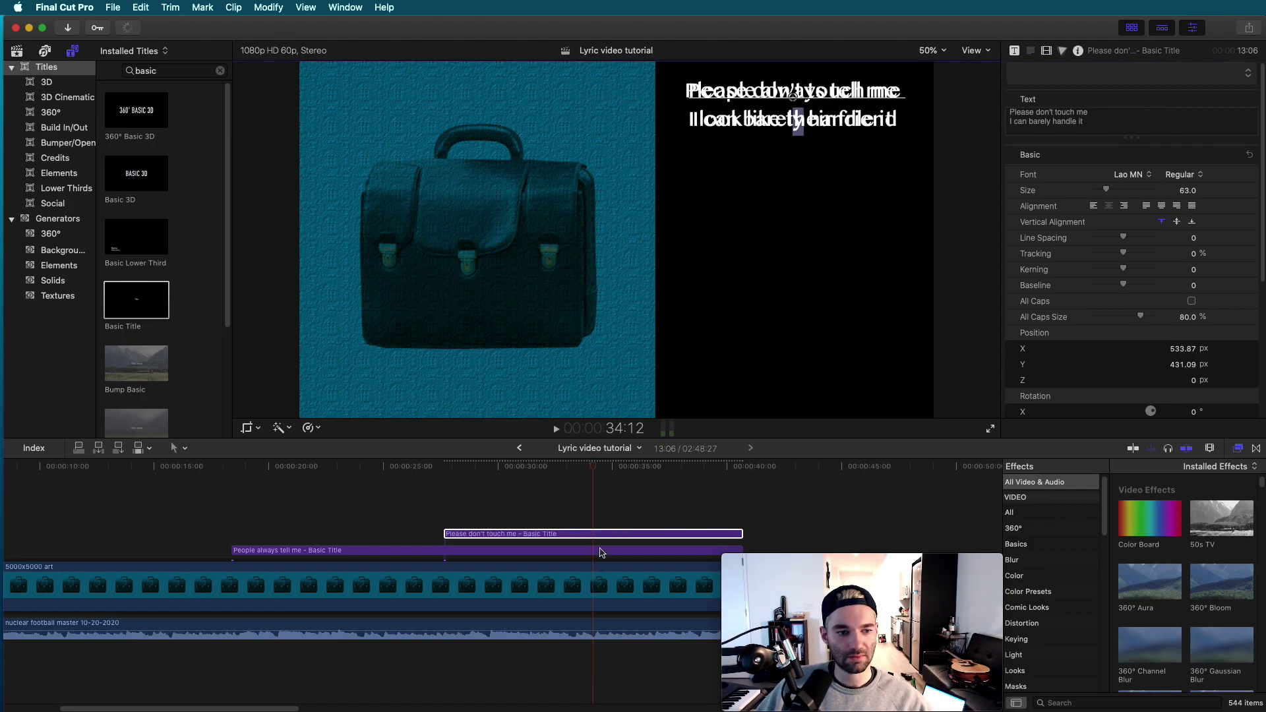
Move the second lyric below the first and play back to check timing.
left_click(600, 551)
left_click_drag(819, 118, 814, 186)
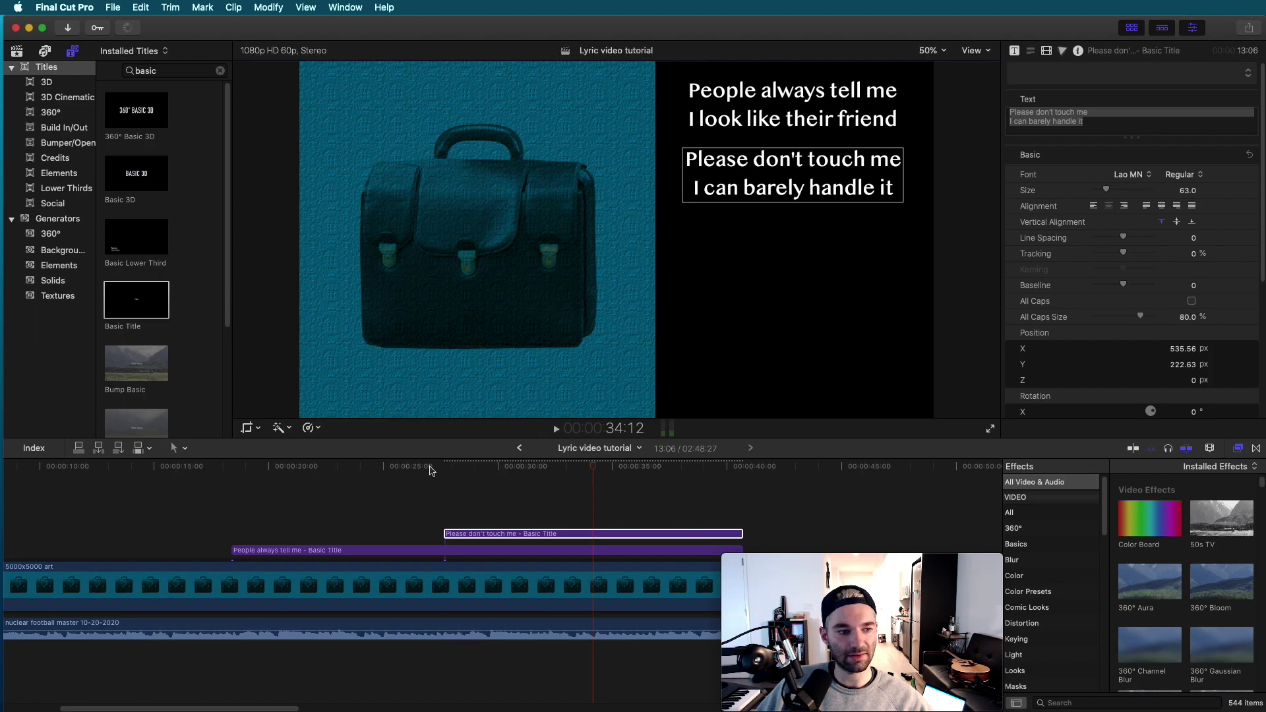
left_click(404, 467)
key("space")
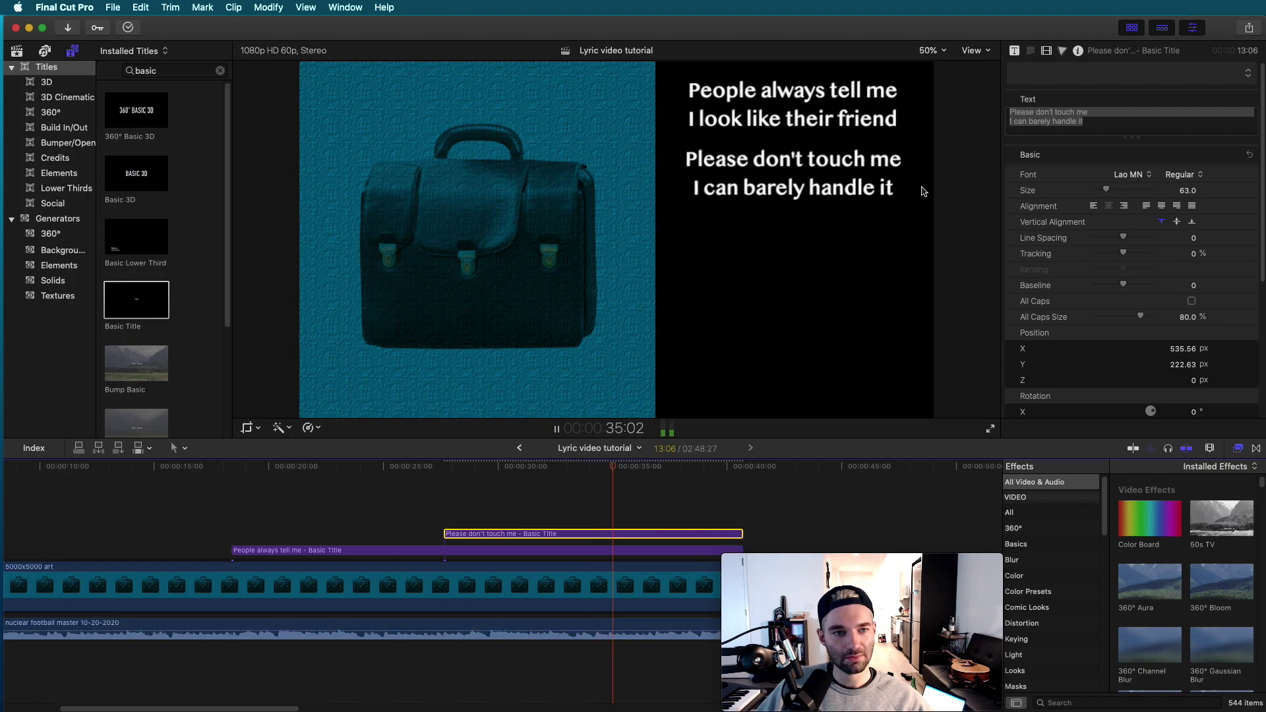
Paste a copy of the second lyric title at the cue for the third lyric.
key("space")
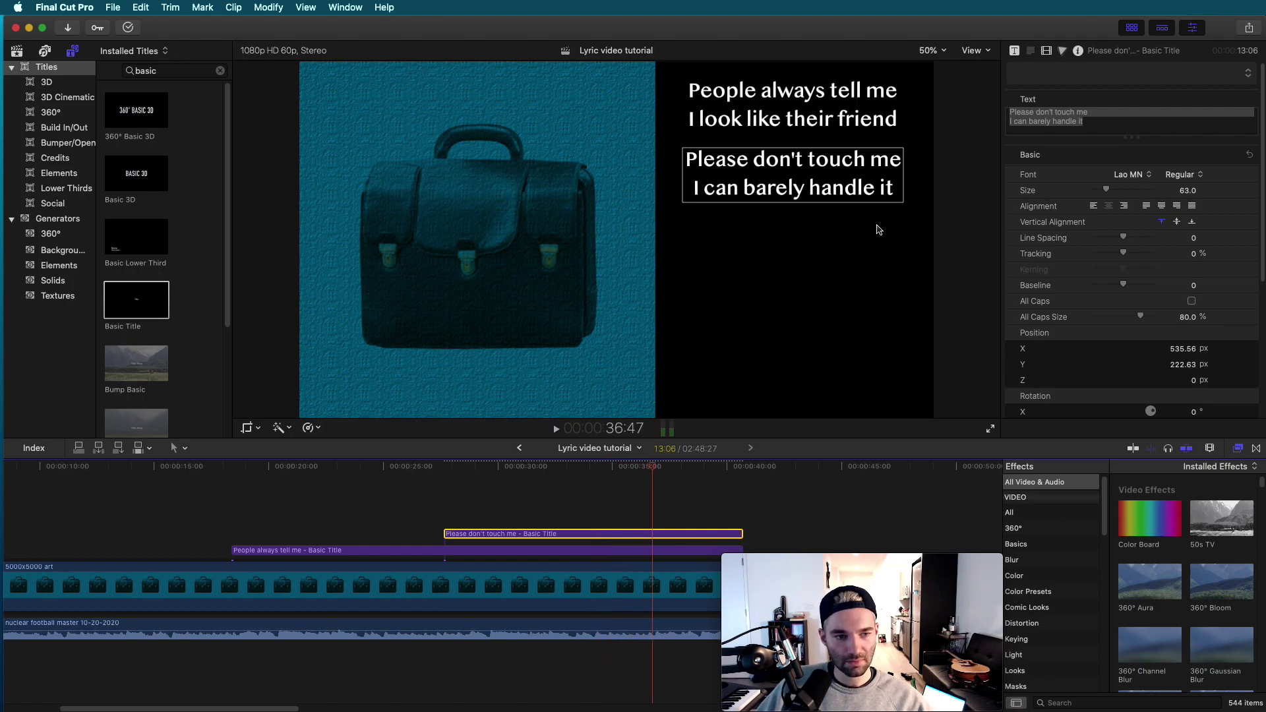
left_click(633, 535)
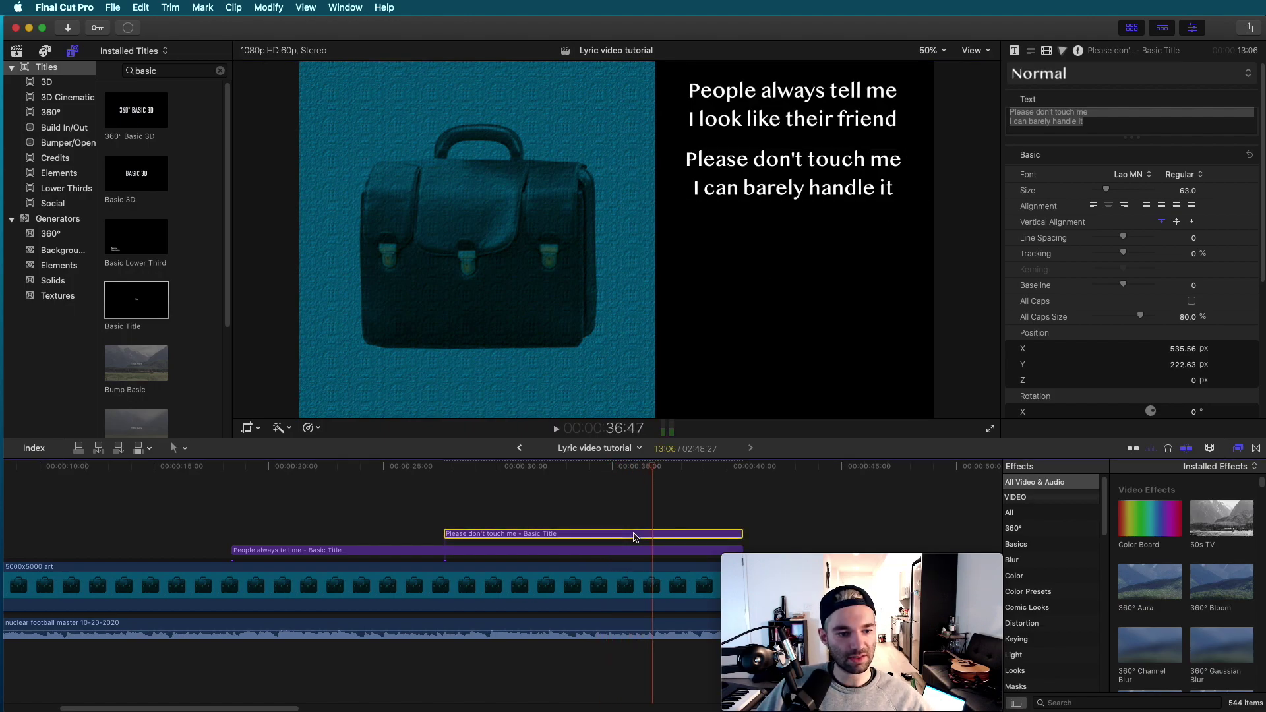
key("super+c")
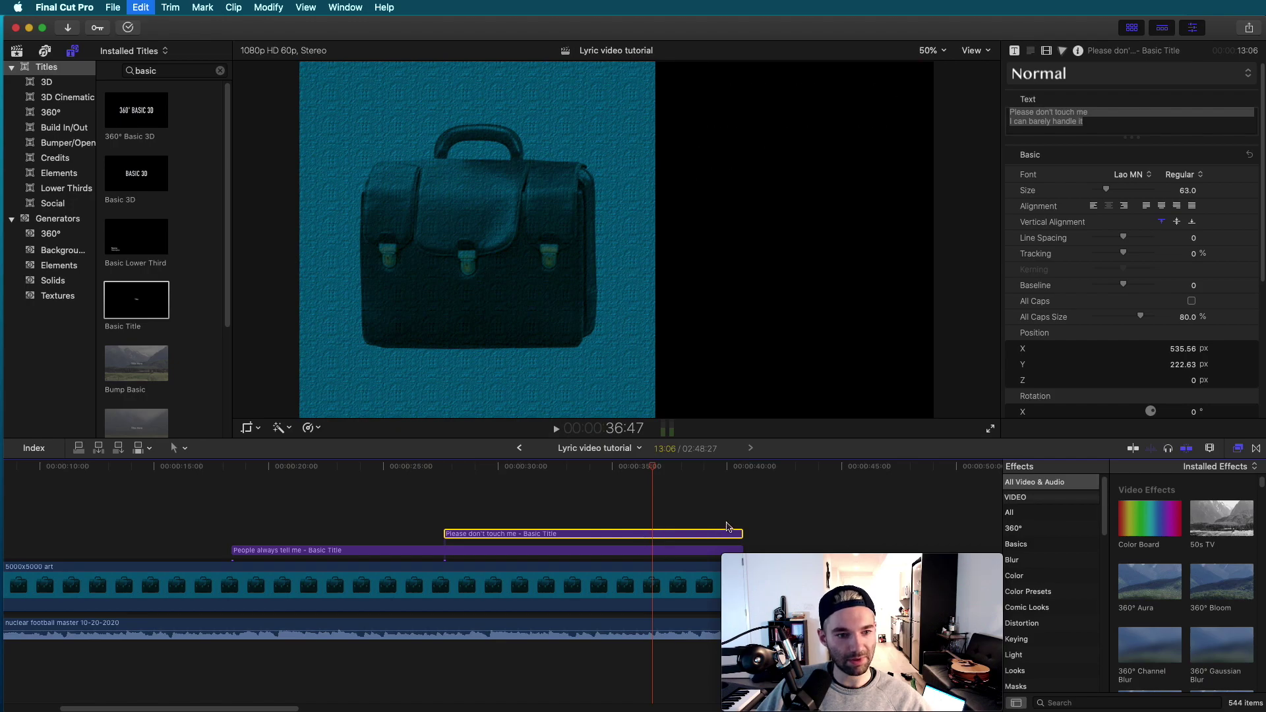
key("super+v")
key("super+Tab")
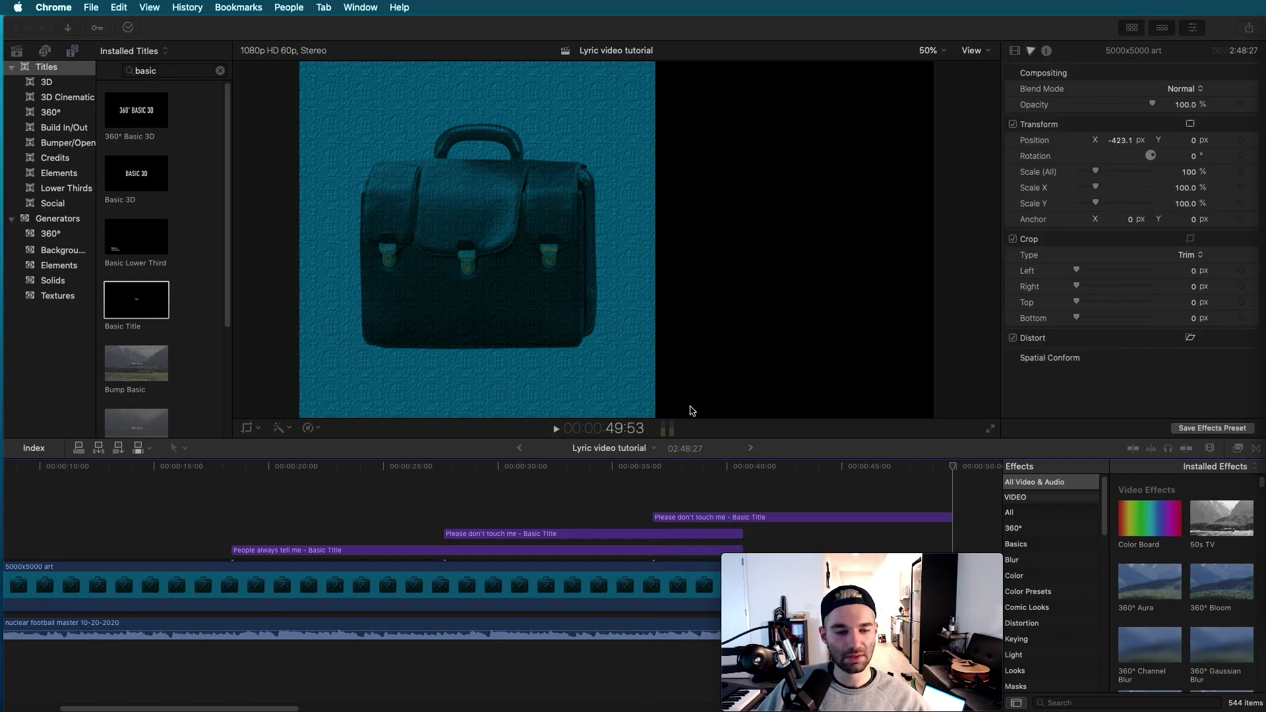
key("super+Tab")
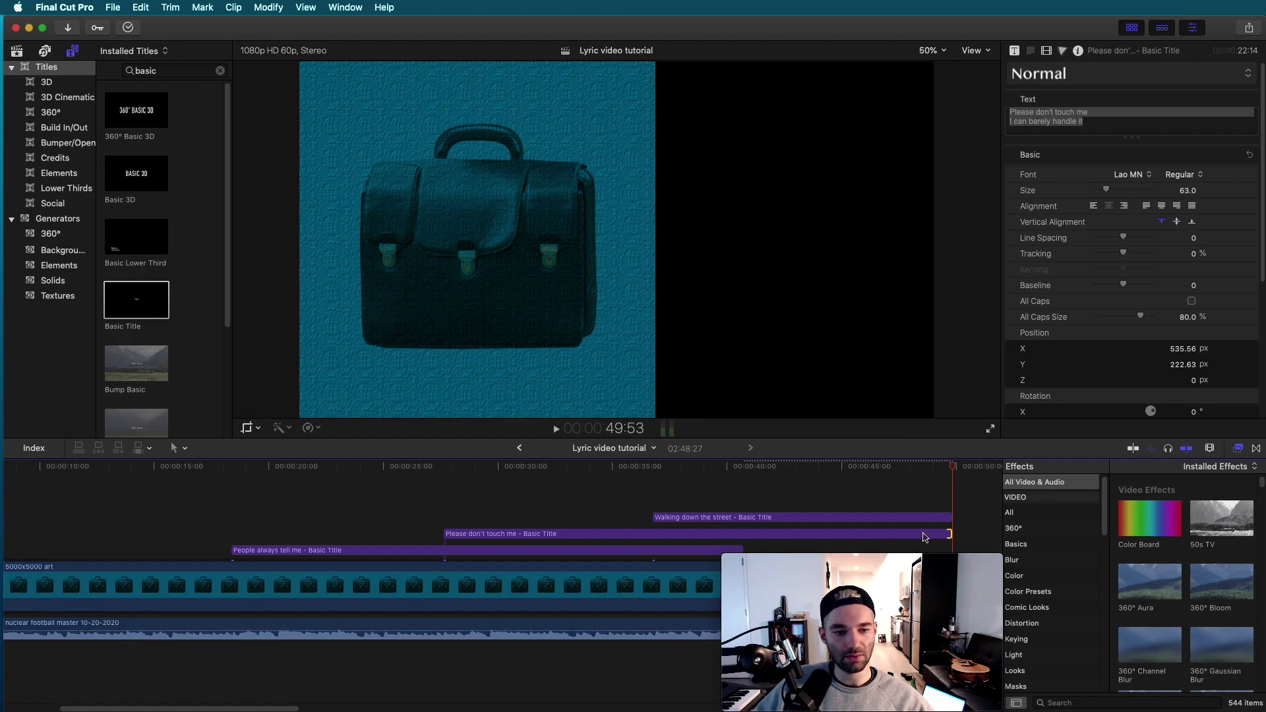
Extend the first lyric title to match the others and replay the stacked lyrics.
left_click_drag(740, 548, 950, 549)
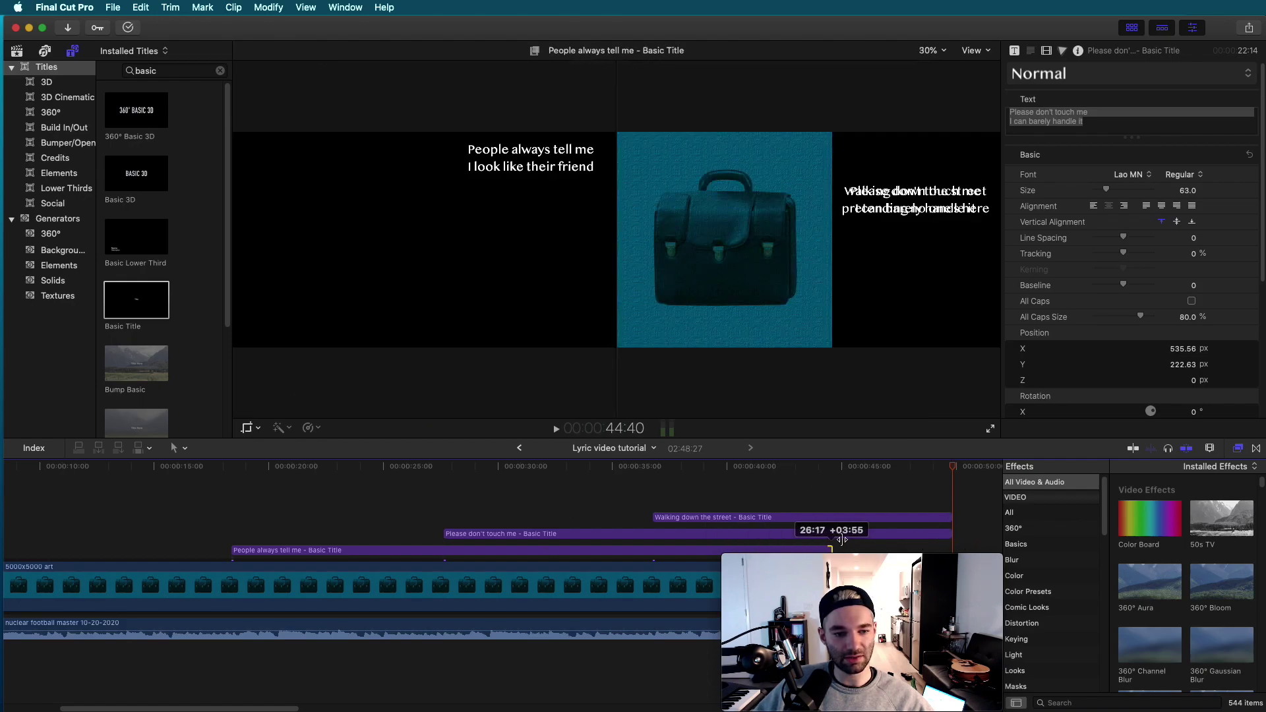
left_click_drag(871, 562, 150, 560)
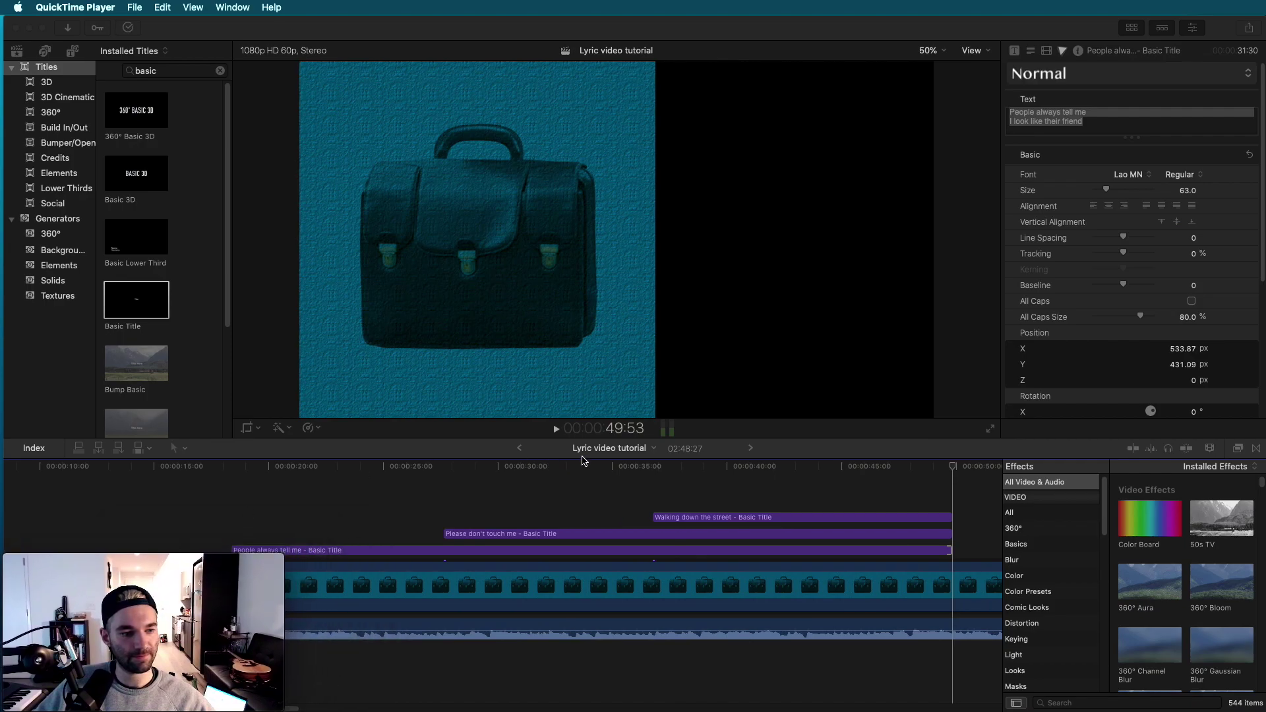
left_click(454, 473)
key("space")
left_click(641, 466)
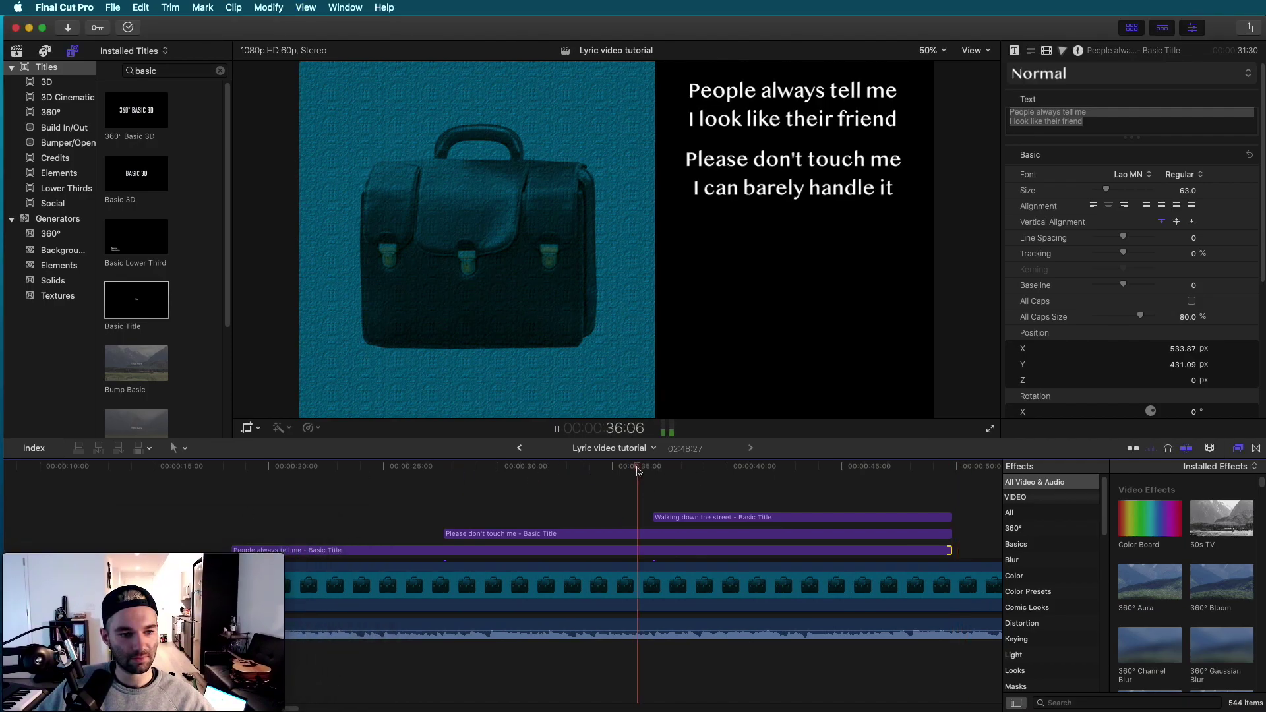
Move 'Walking down the street' below the other lyrics and paste a copy later on.
left_click(774, 291)
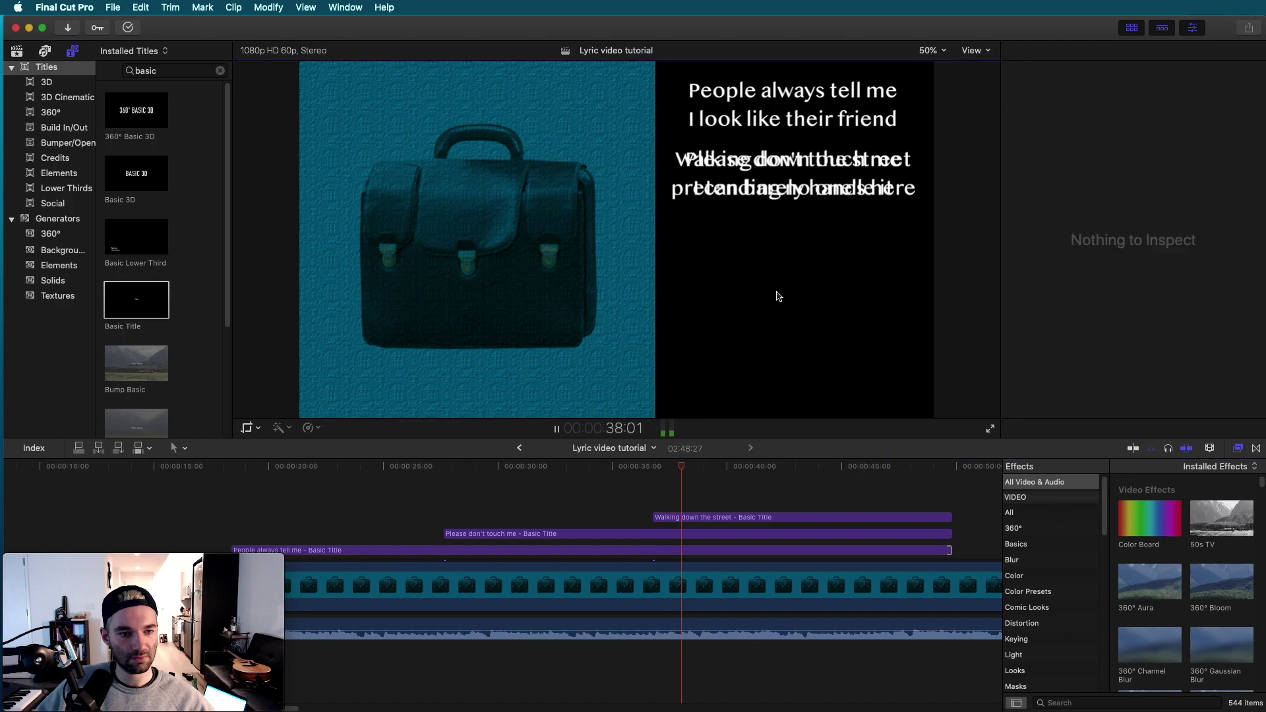
left_click(724, 325)
left_click_drag(753, 178, 756, 238)
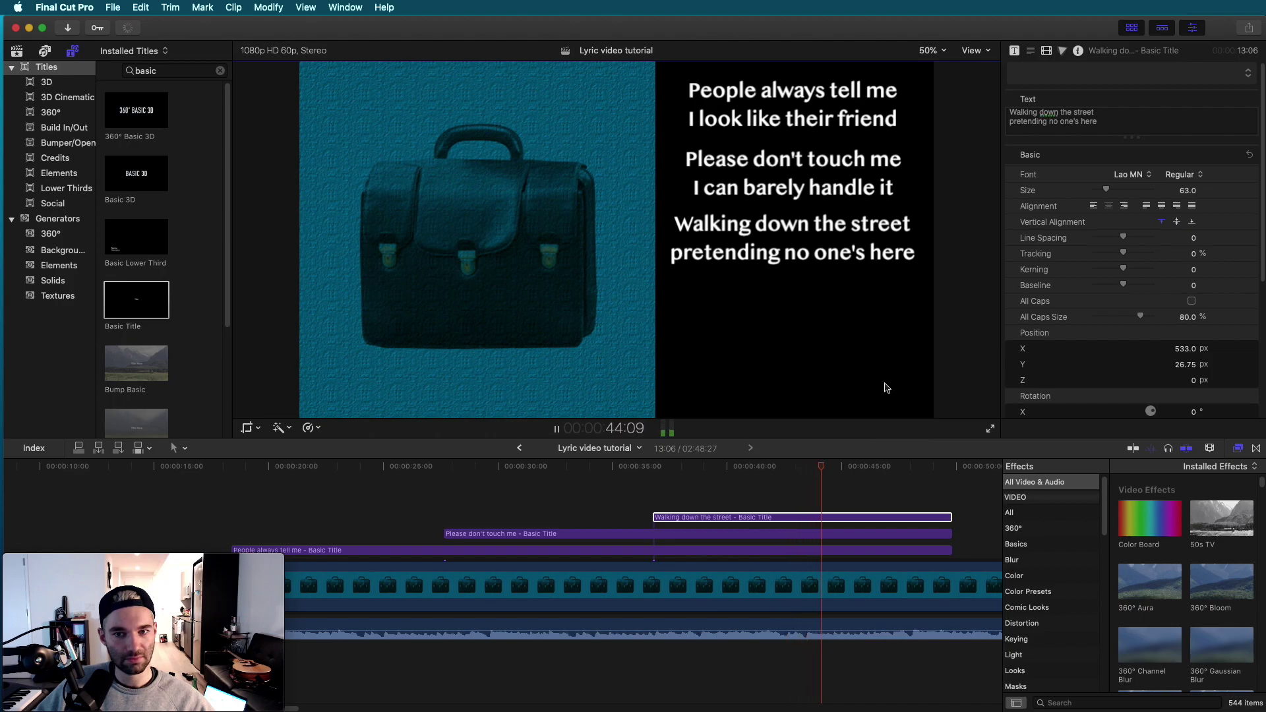
key("space")
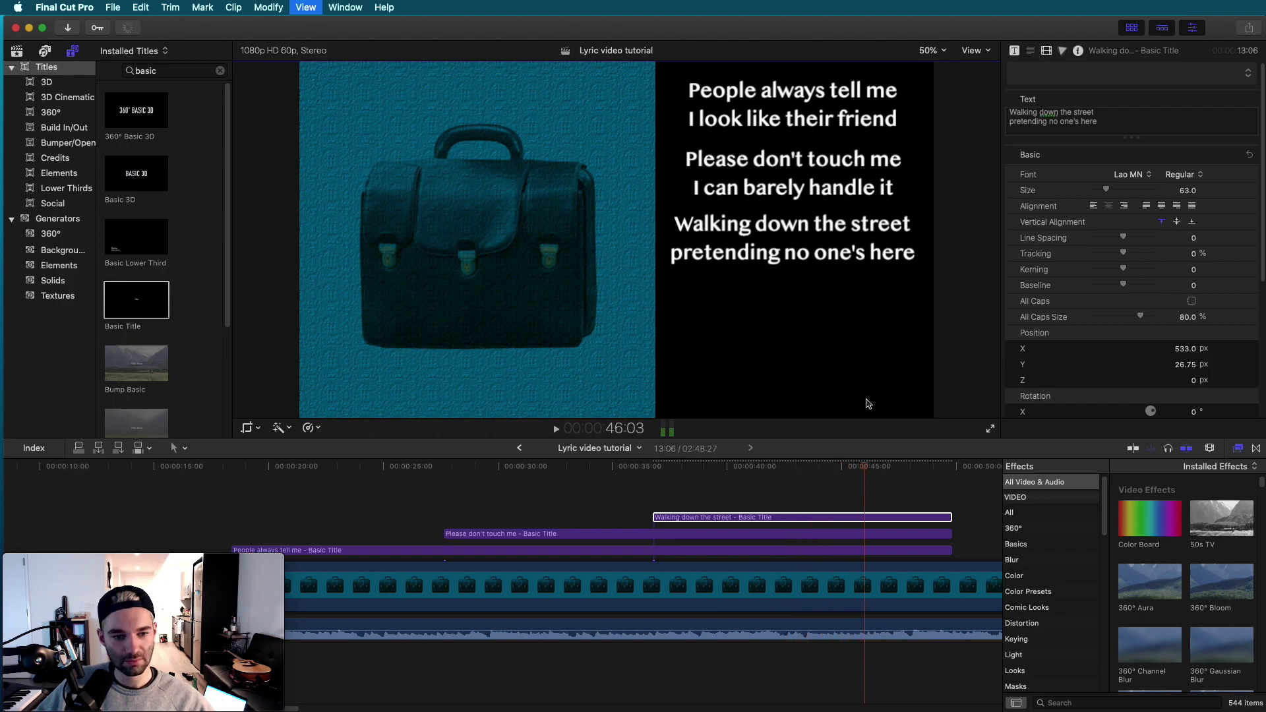
left_click(848, 519)
key("super+c")
key("super+v")
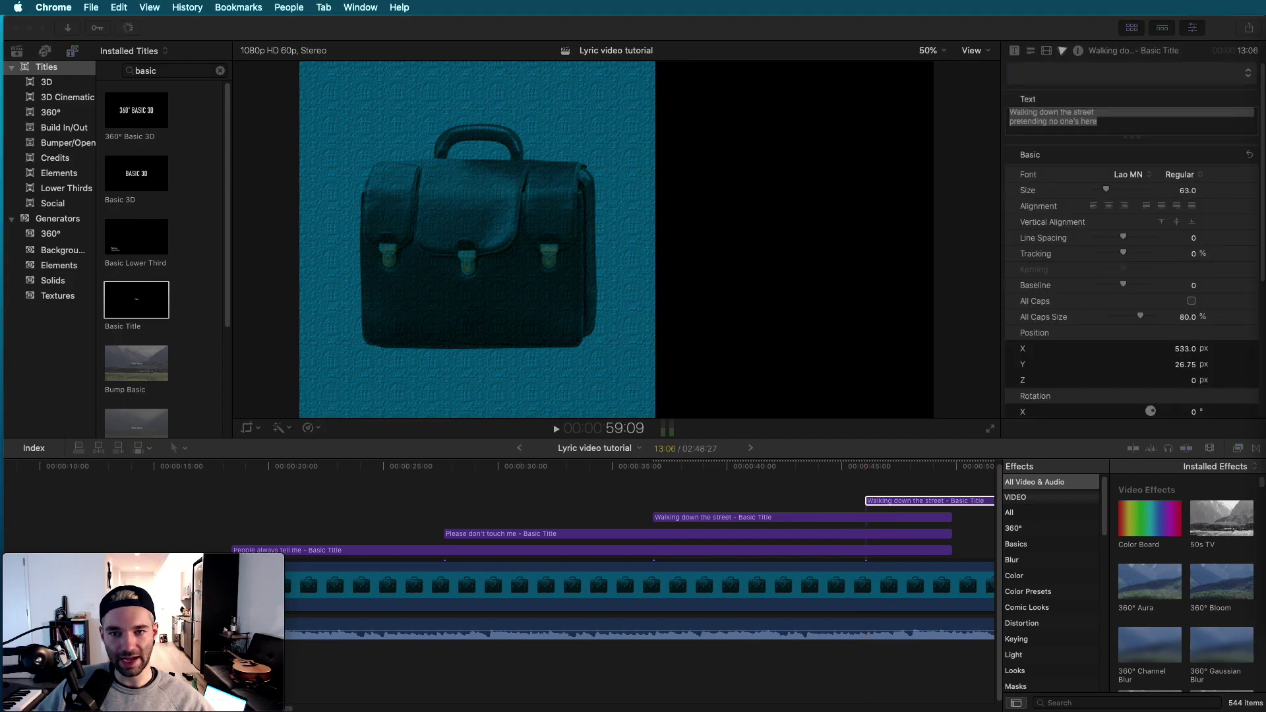
Make the copy read 'If I see em coming / closer I stay clear' below the third lyric.
left_click(957, 501)
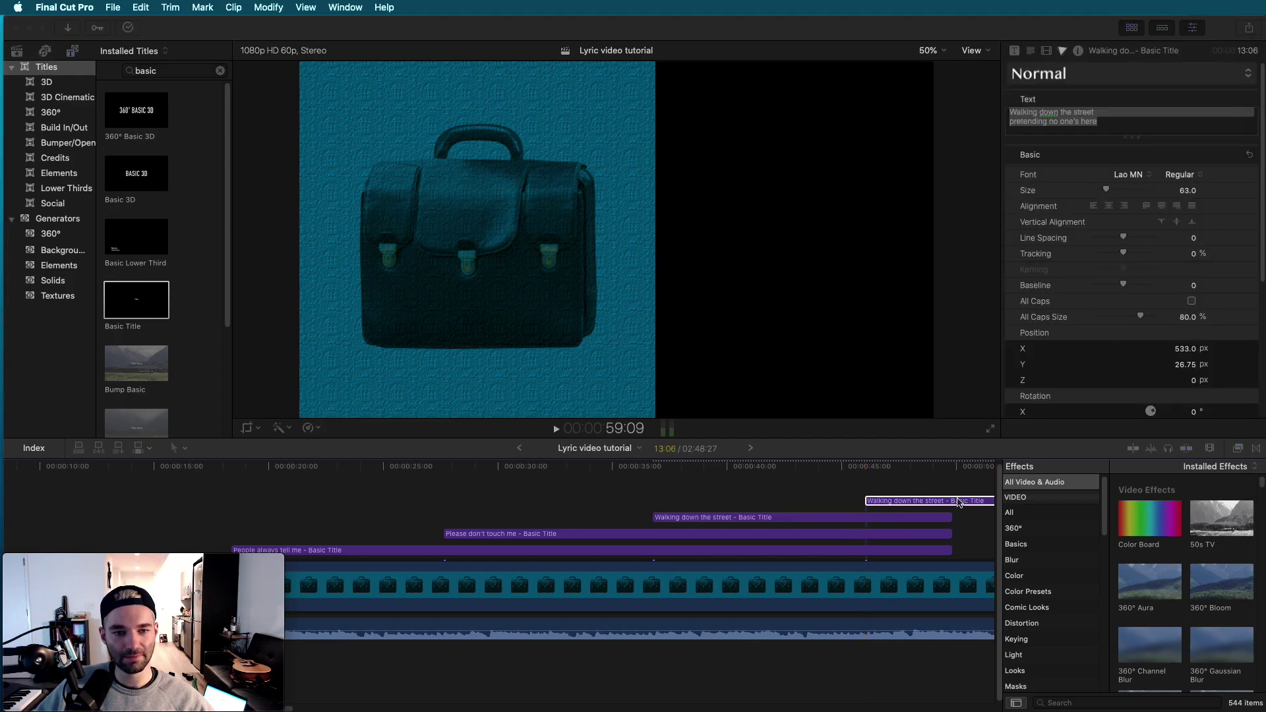
key("super+v")
left_click_drag(809, 240, 804, 306)
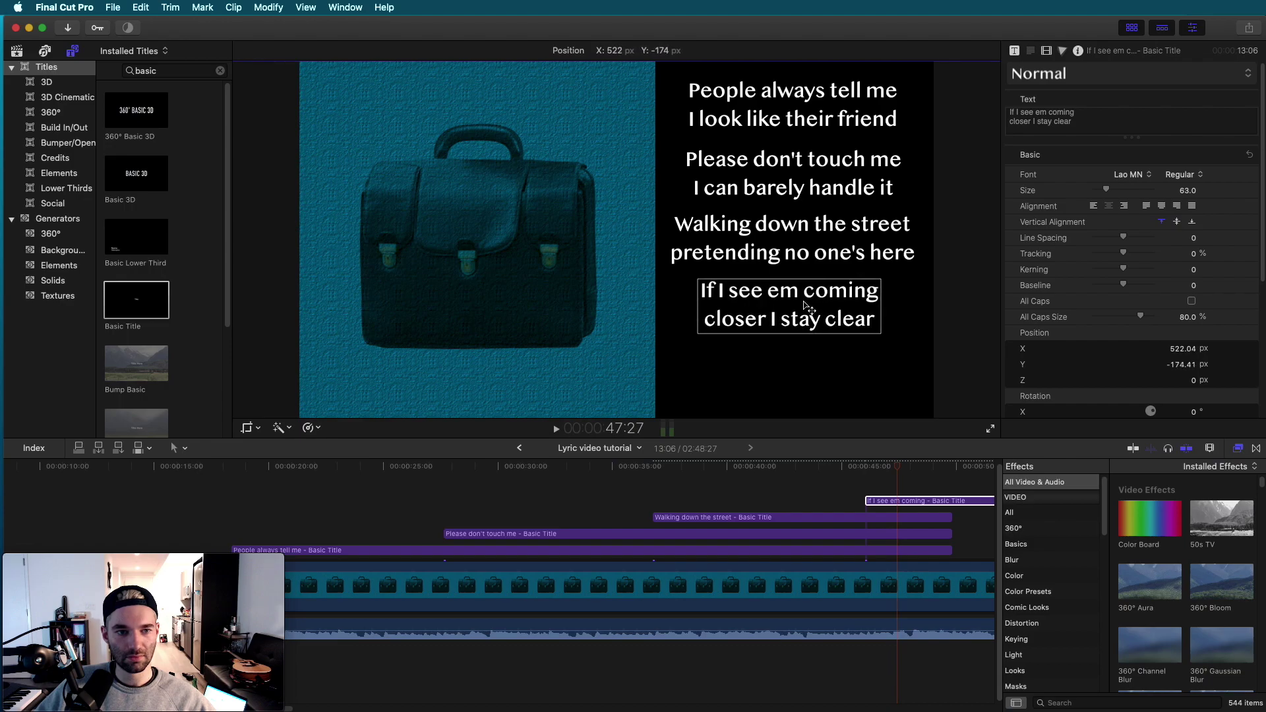
key("space")
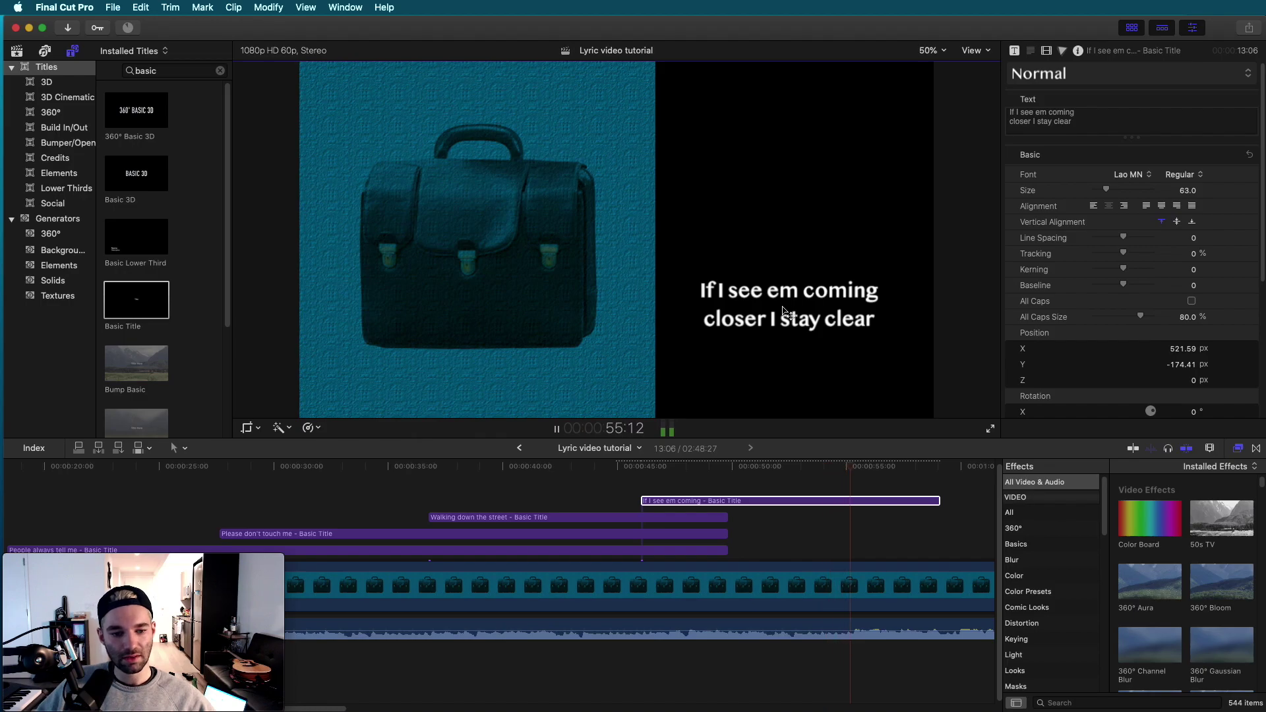
key("space")
Trim all four lyric title clips so they end at the same point.
left_click(882, 507)
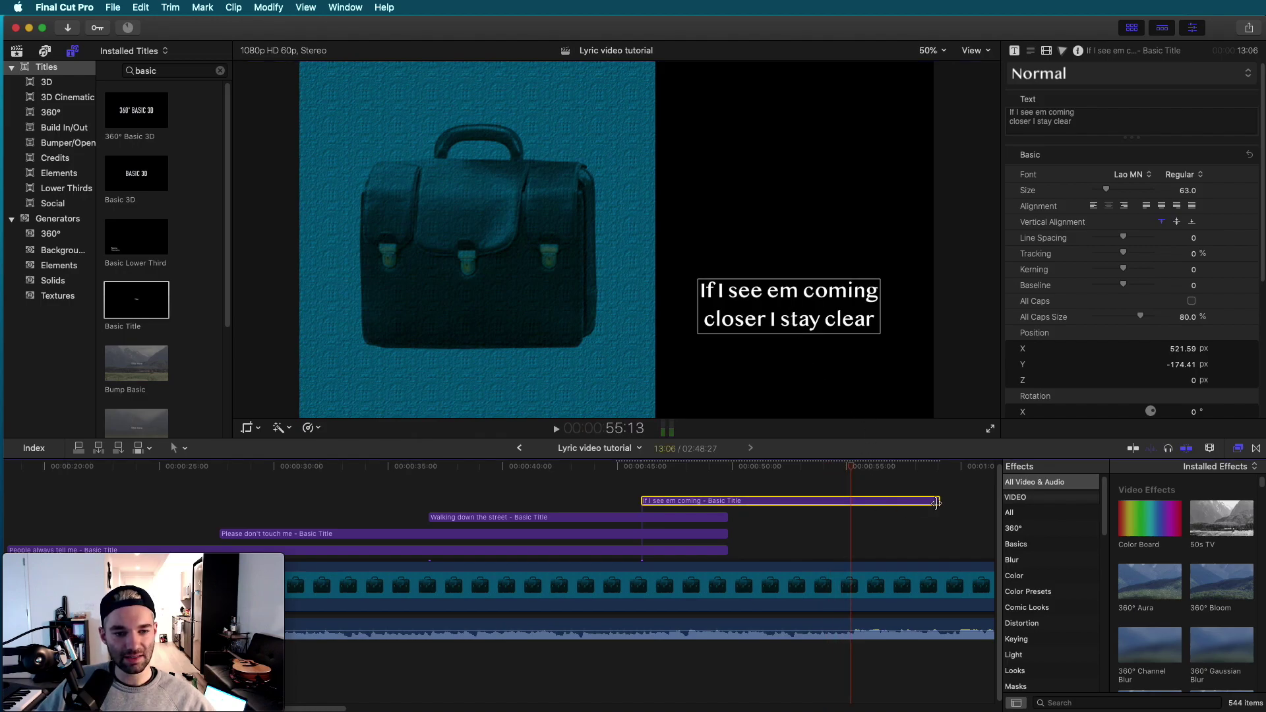
left_click_drag(936, 503, 849, 503)
left_click(722, 524)
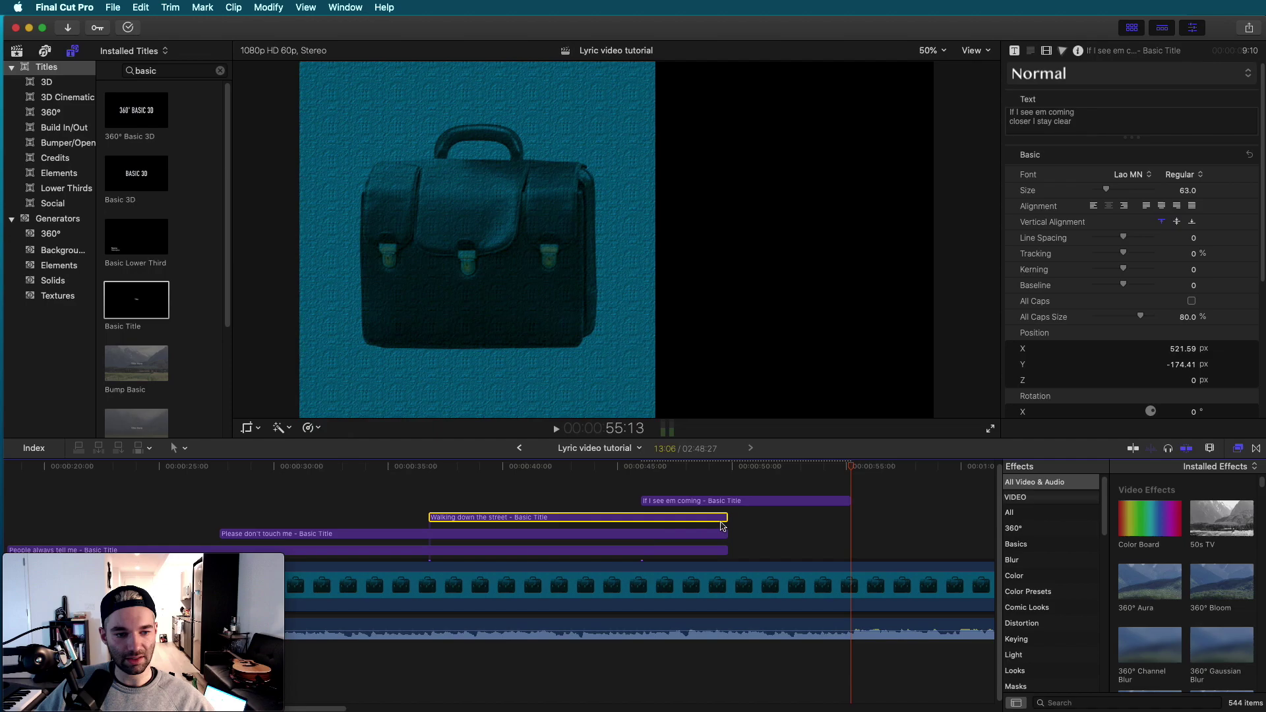
left_click_drag(728, 524, 836, 527)
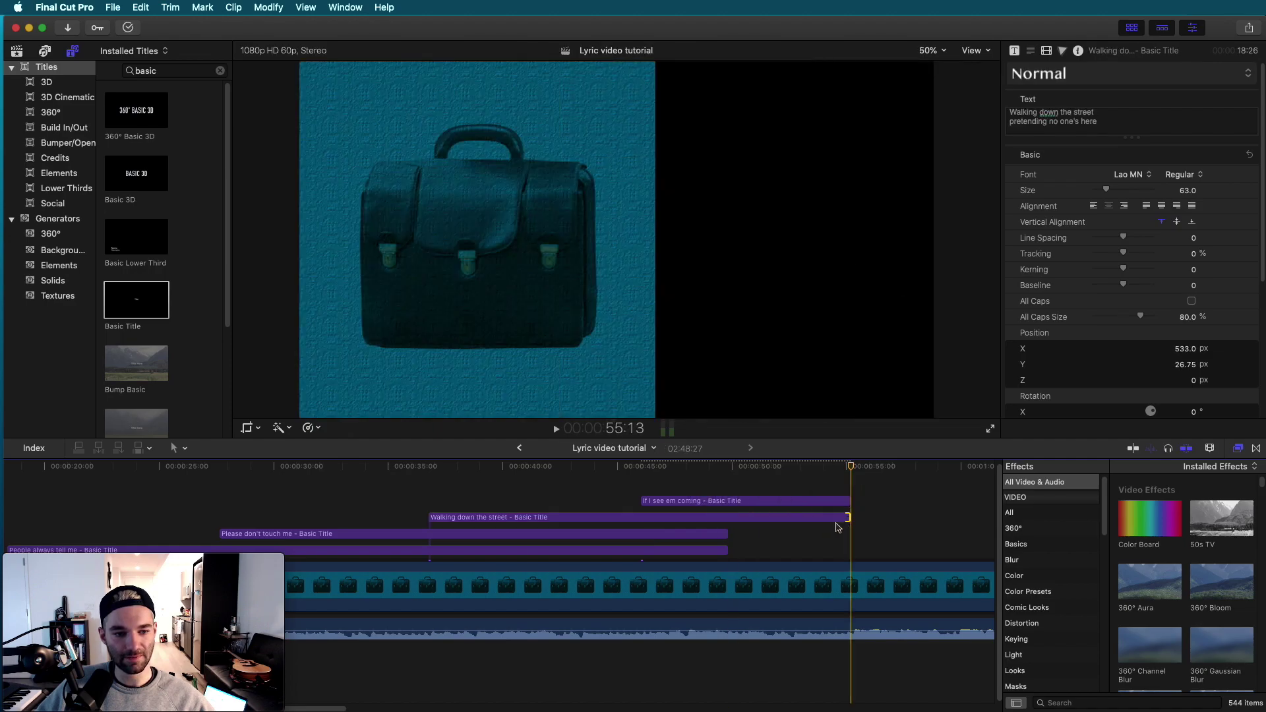
mouse_move(725, 535)
left_mouse_down()
mouse_move(849, 535)
mouse_move(850, 550)
left_mouse_up()
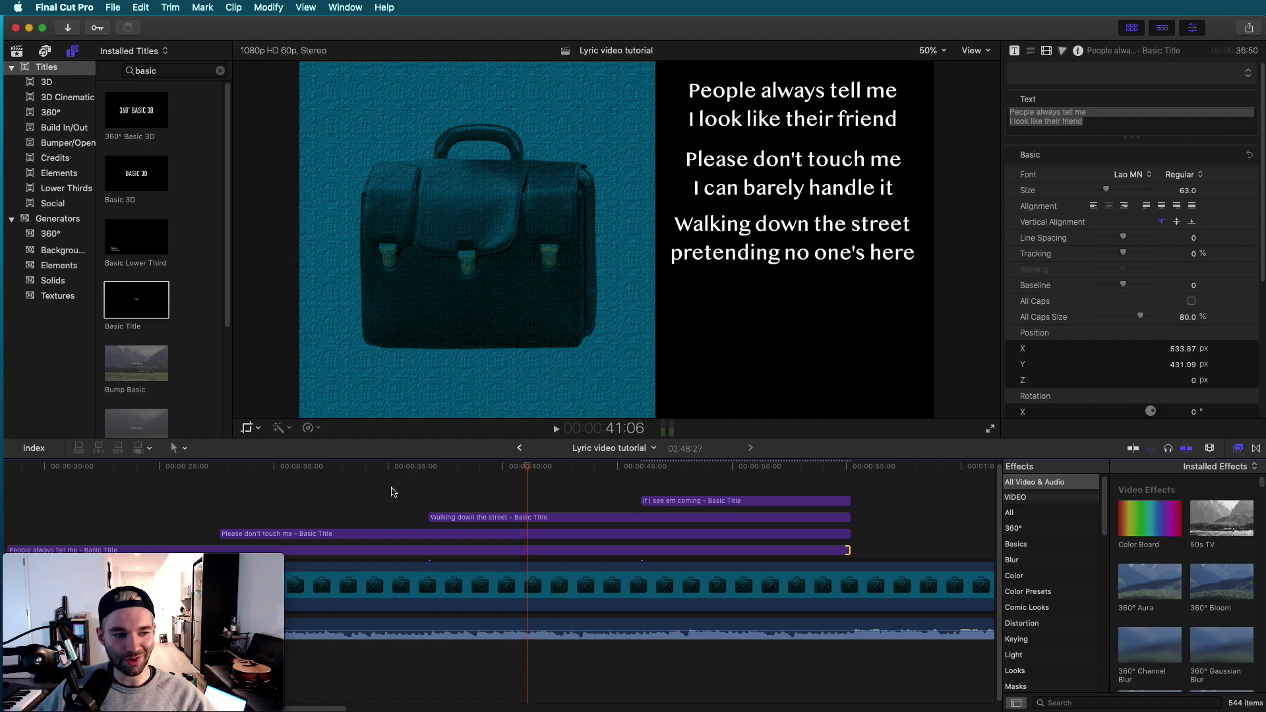
left_click(857, 470)
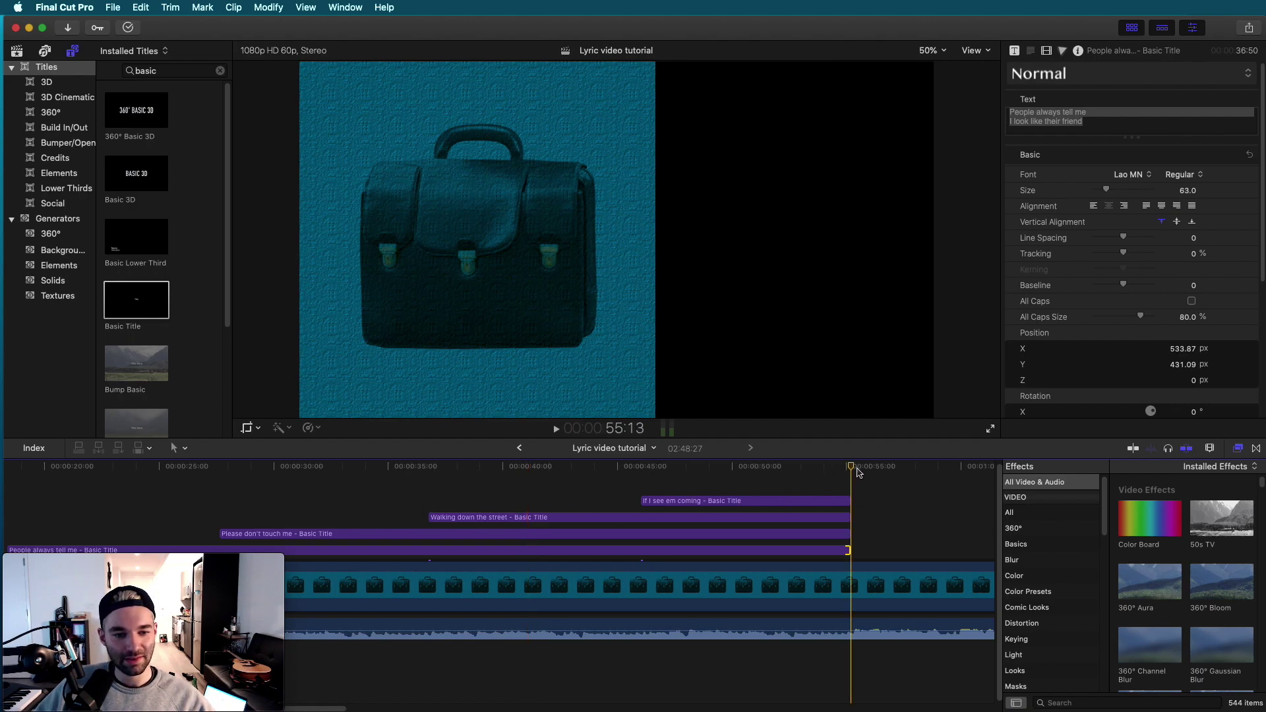
Copy the four lyric title clips and paste them at the playhead after the first block.
left_click(765, 477)
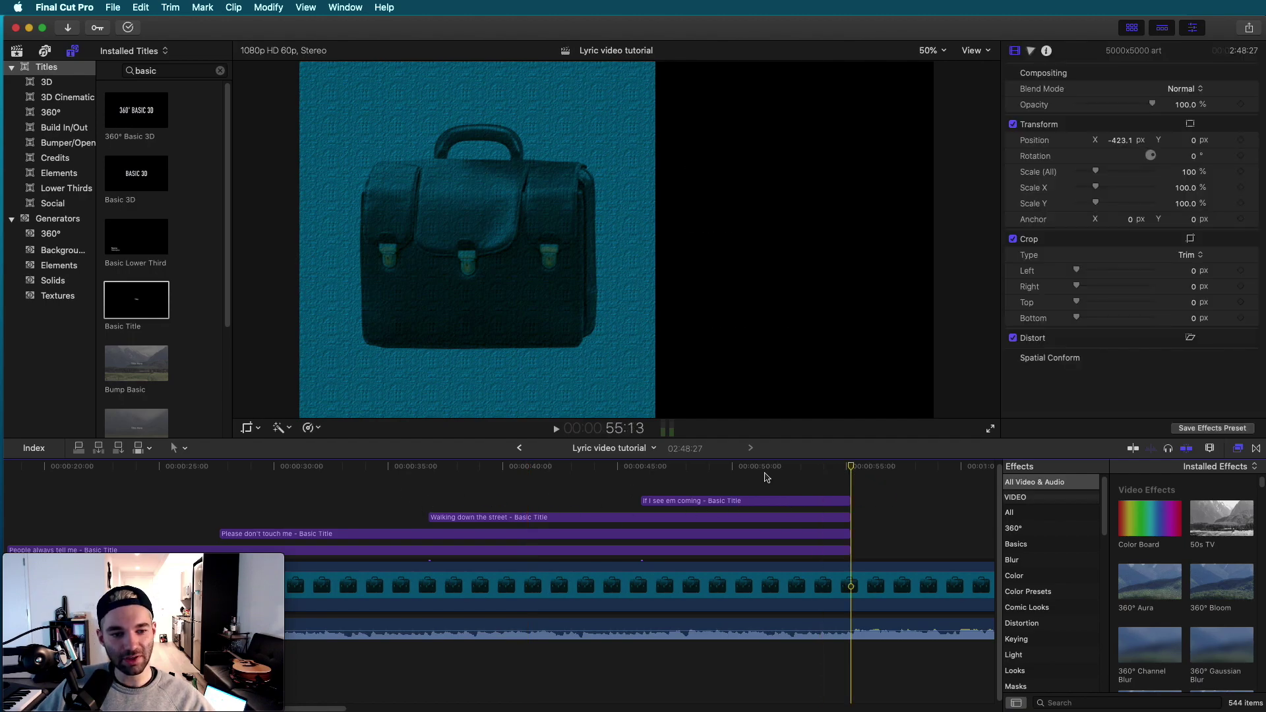
left_click_drag(757, 485, 750, 559)
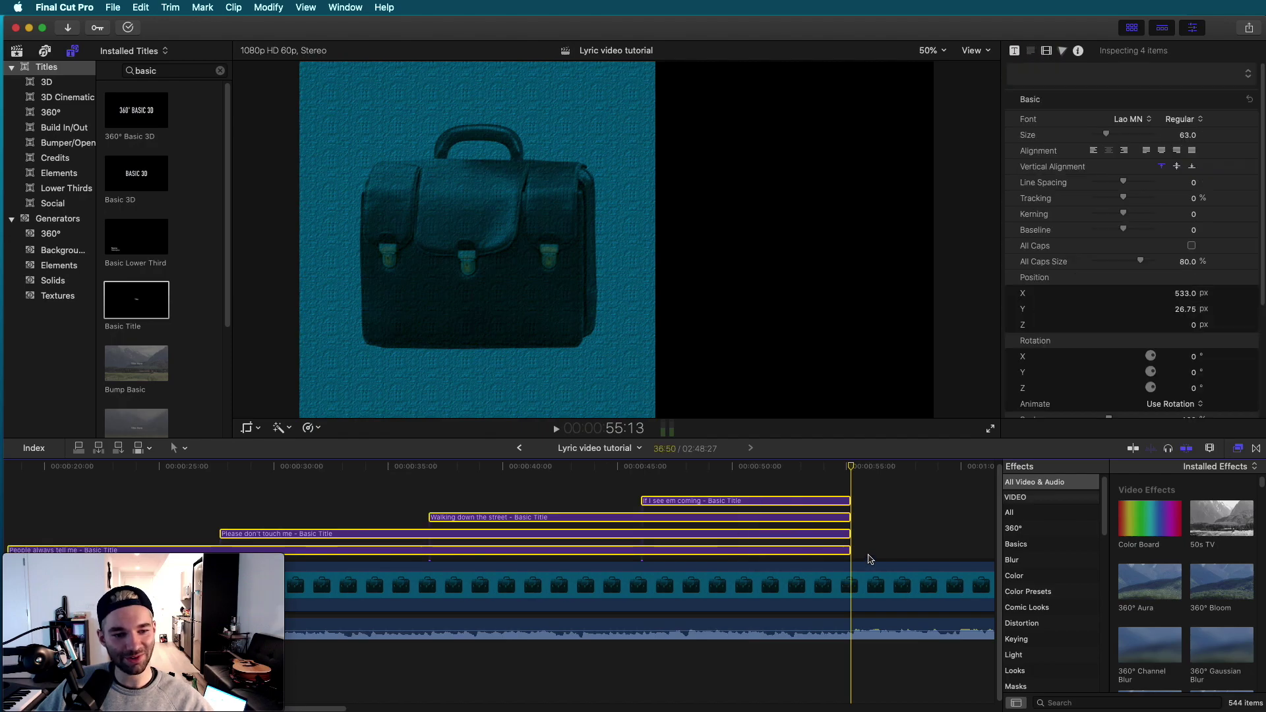
key("super+c")
key("super+v")
scroll(653, 504, "left", 2)
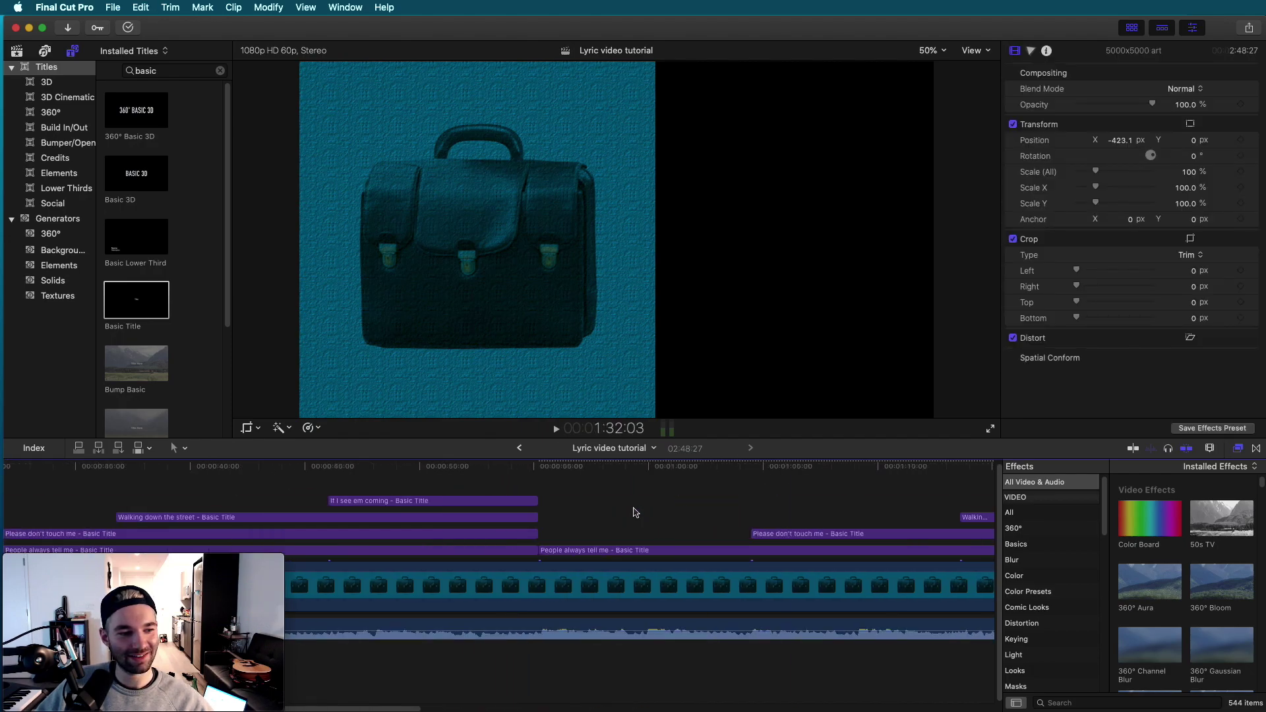
left_click(625, 551)
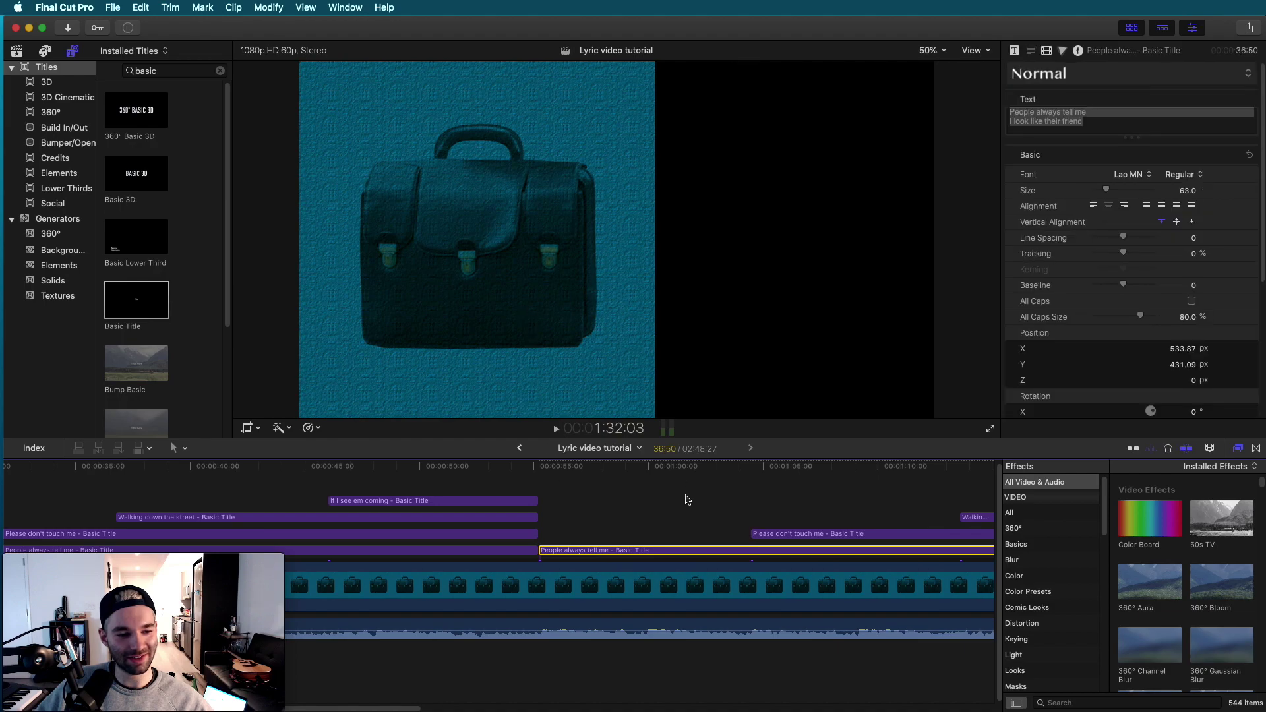
scroll(675, 506, "left", 5)
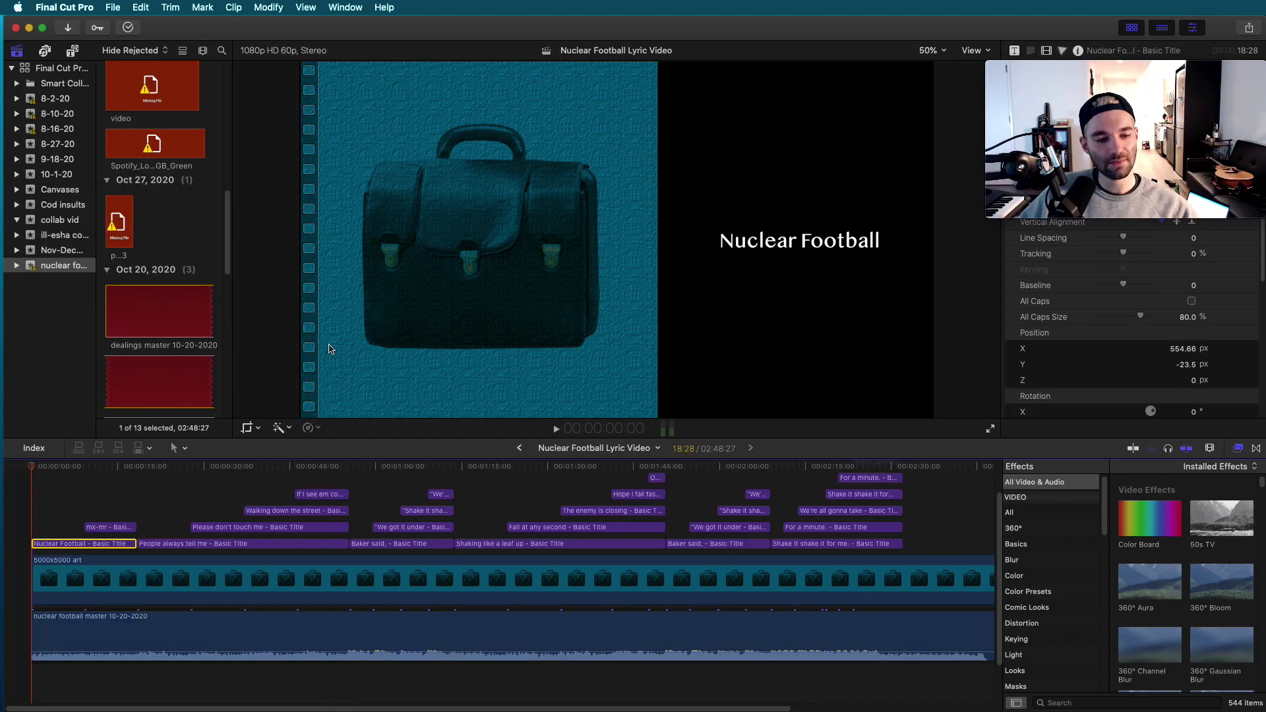
left_click(504, 520)
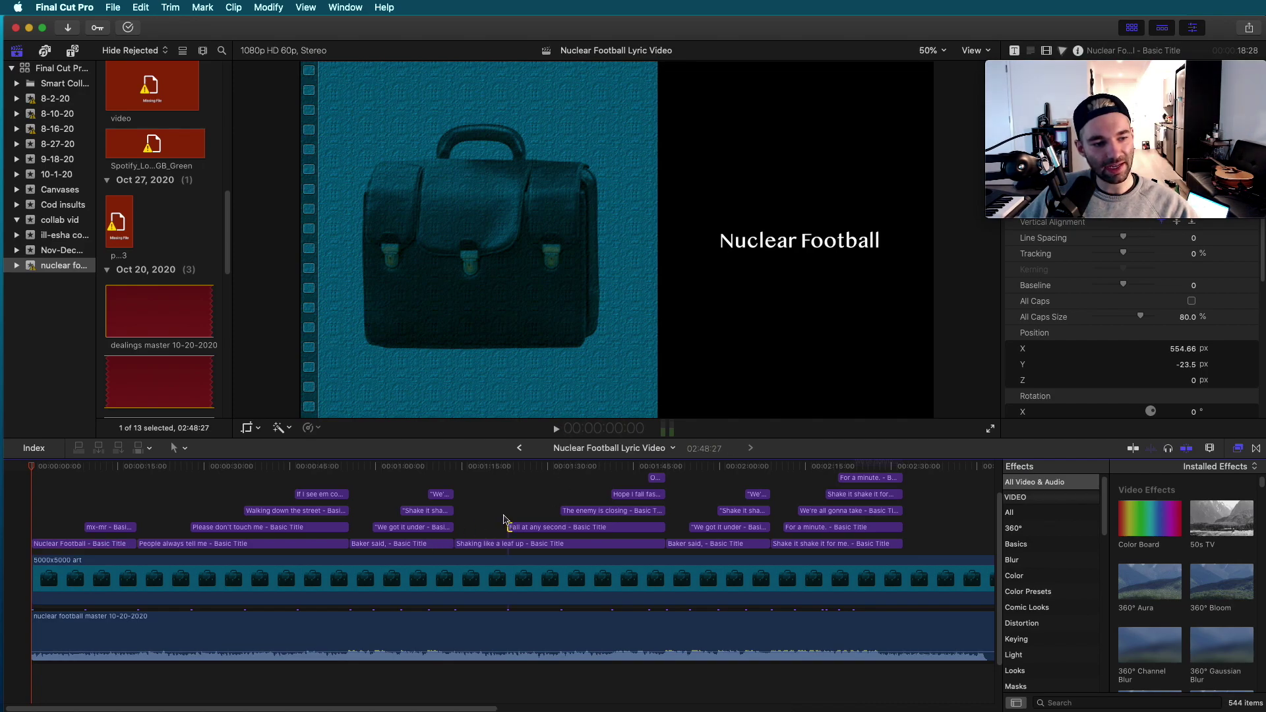
left_click(496, 543)
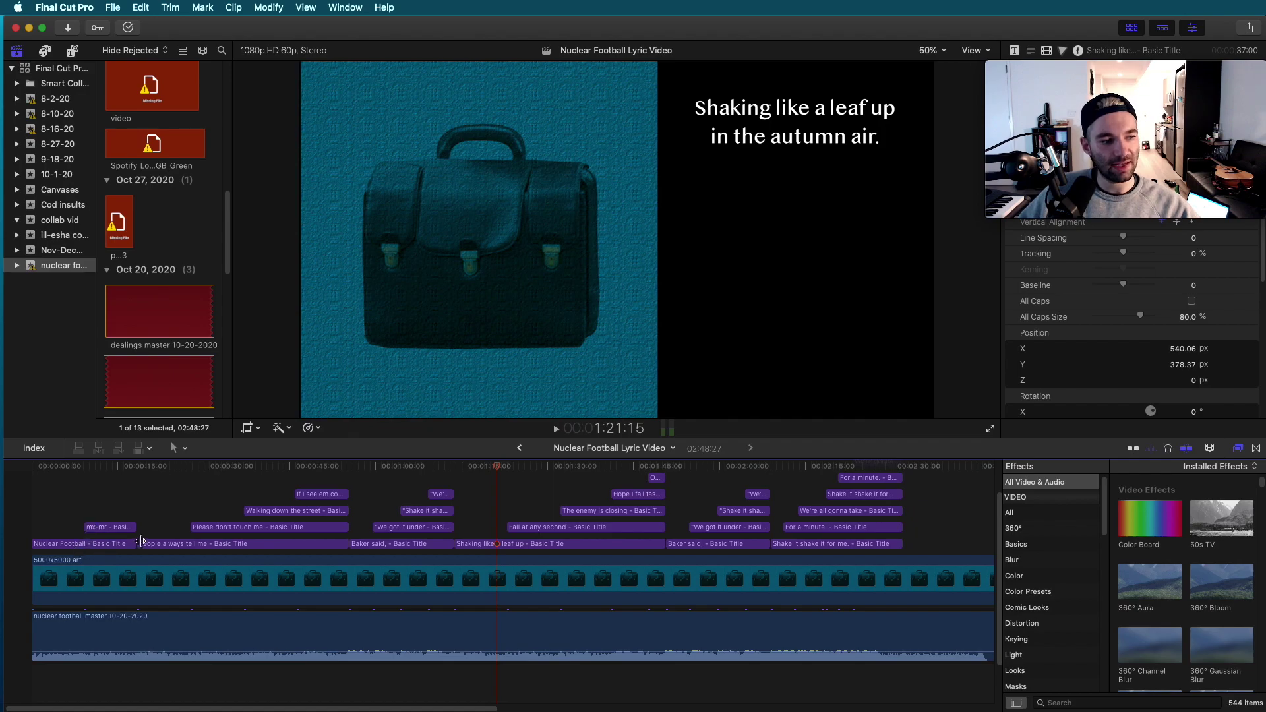
left_click(37, 468)
left_click(62, 545)
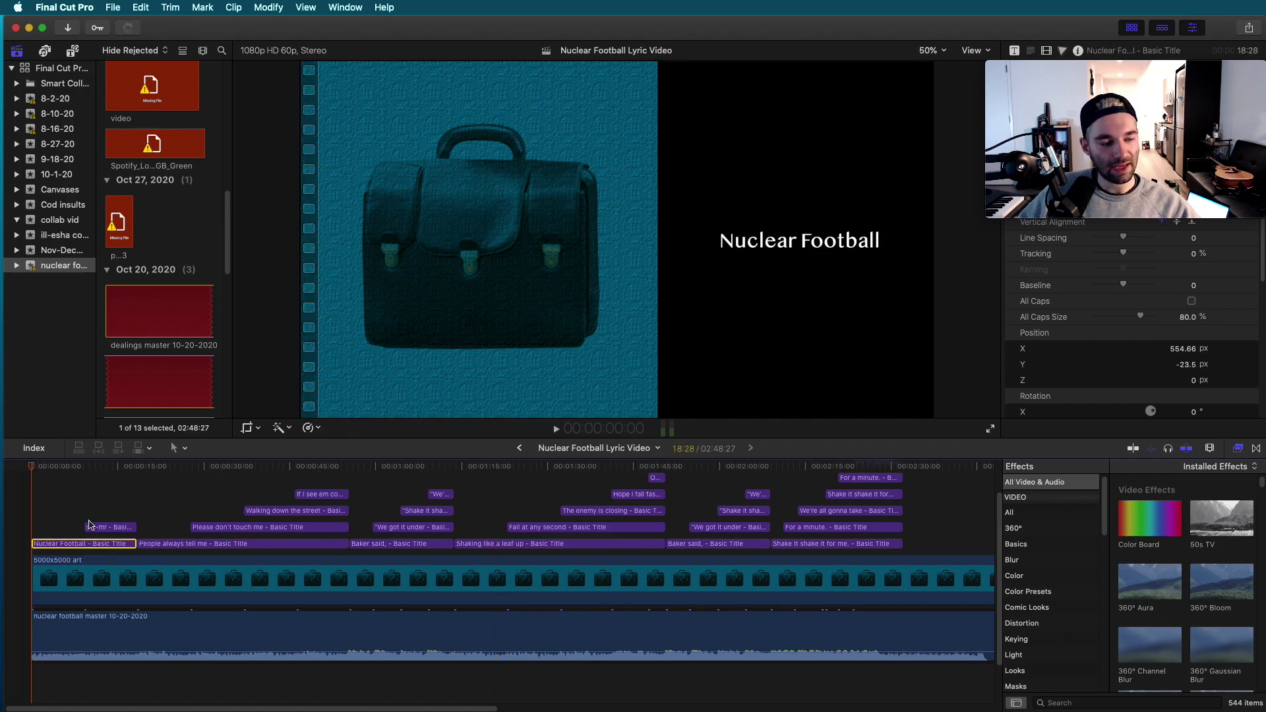
left_click(84, 470)
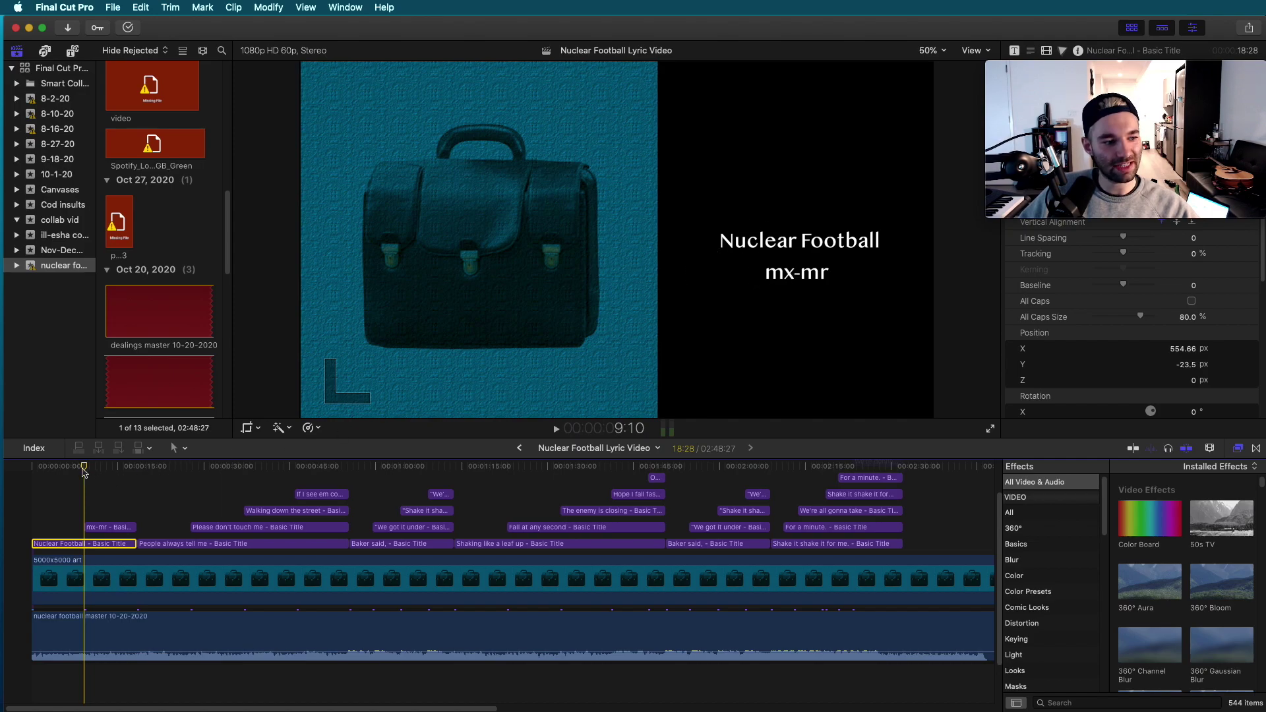
left_click_drag(84, 471, 161, 478)
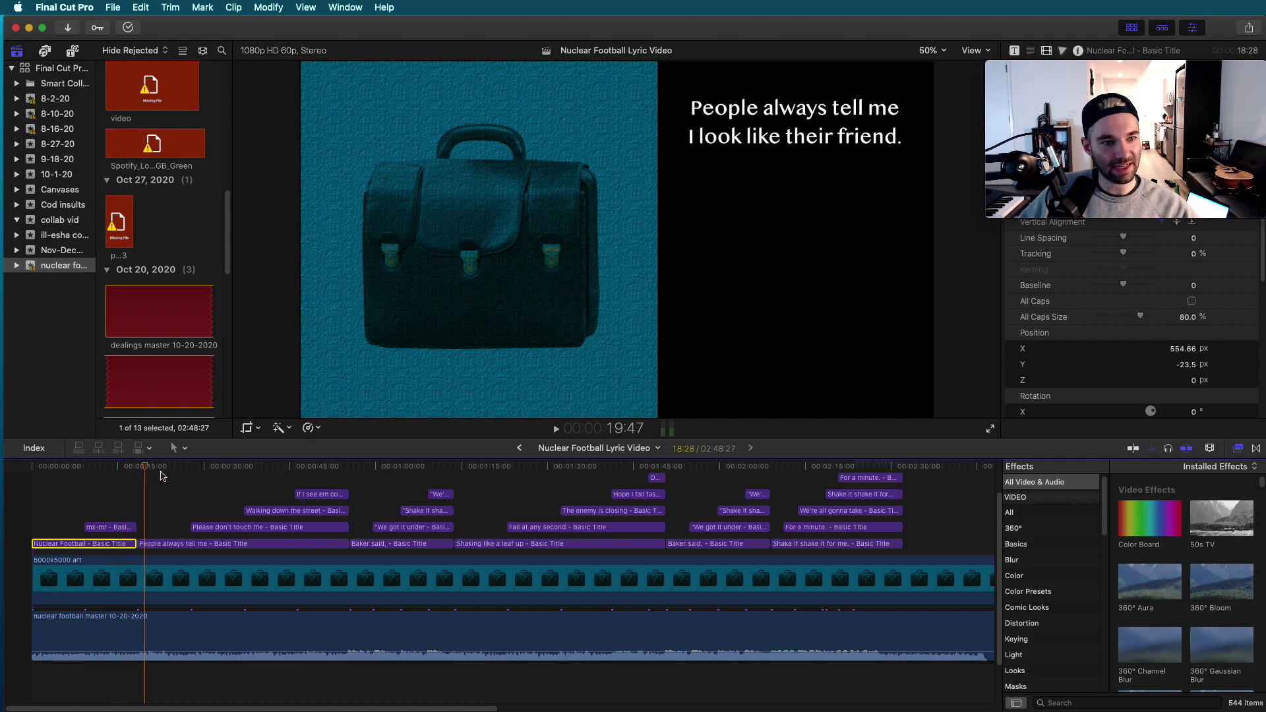
left_click(233, 476)
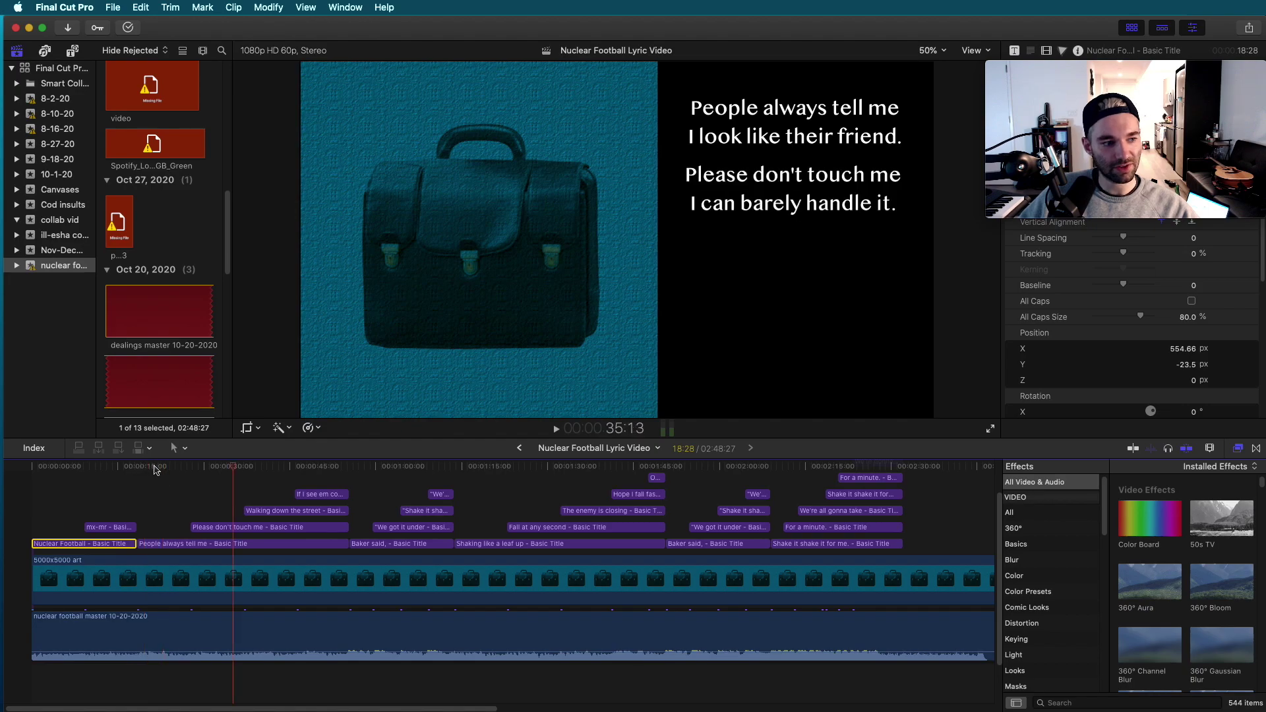
left_click_drag(232, 473, 23, 477)
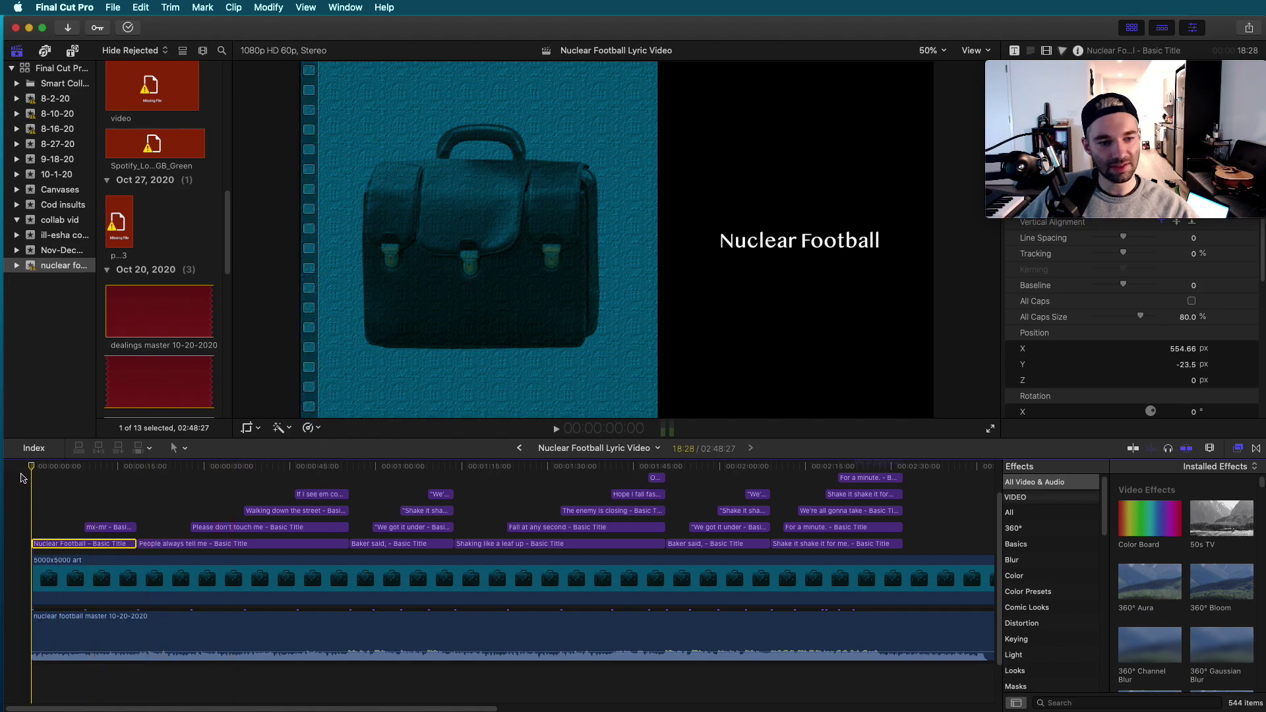
key("space")
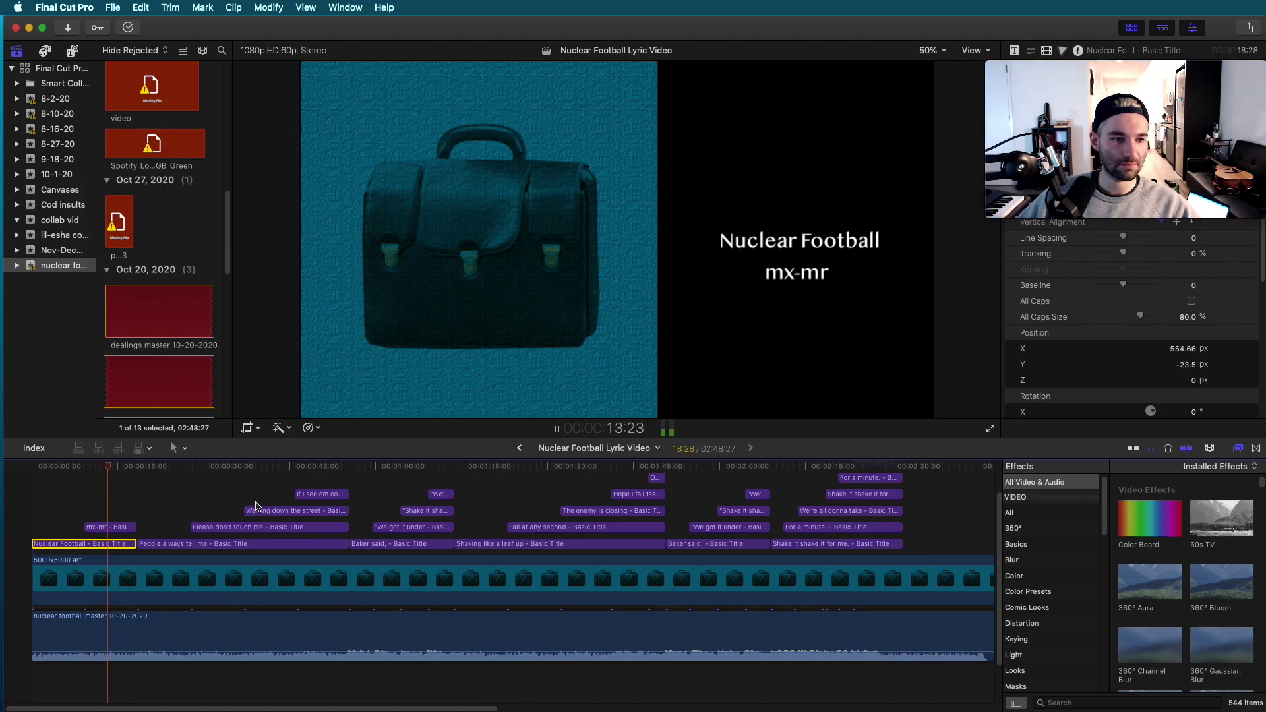
key("space")
left_click(139, 468)
key("space")
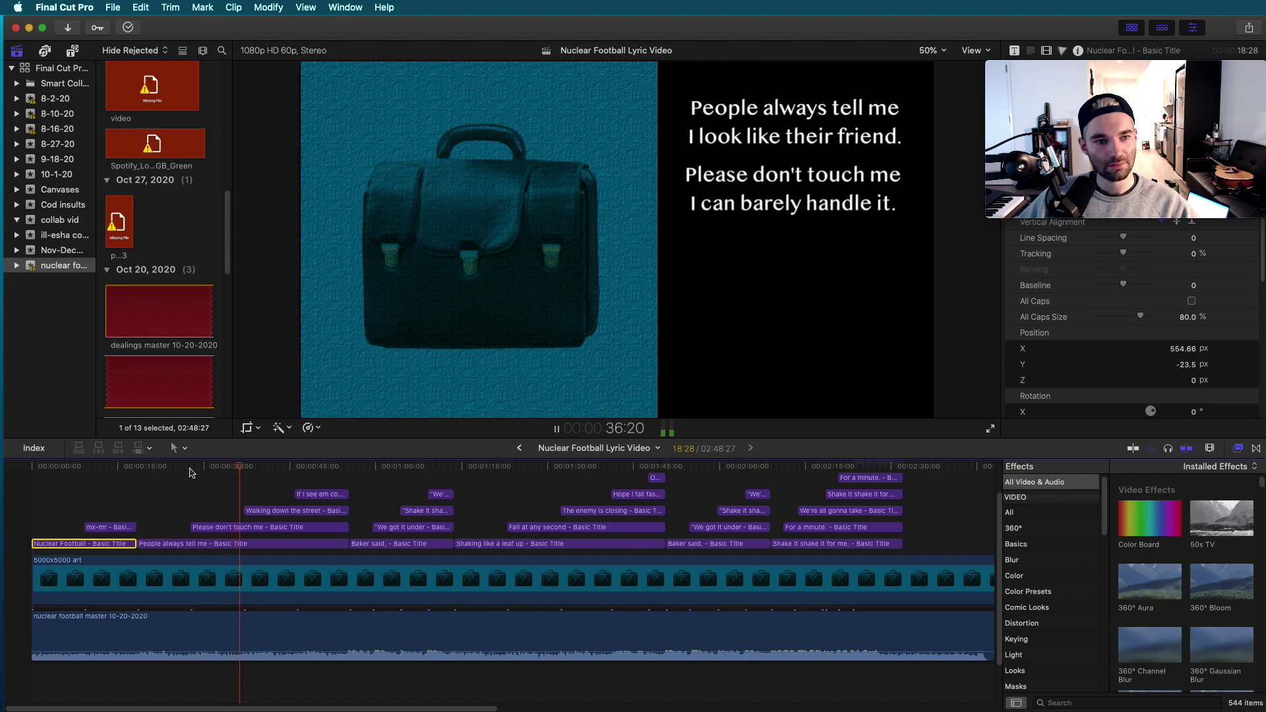
key("space")
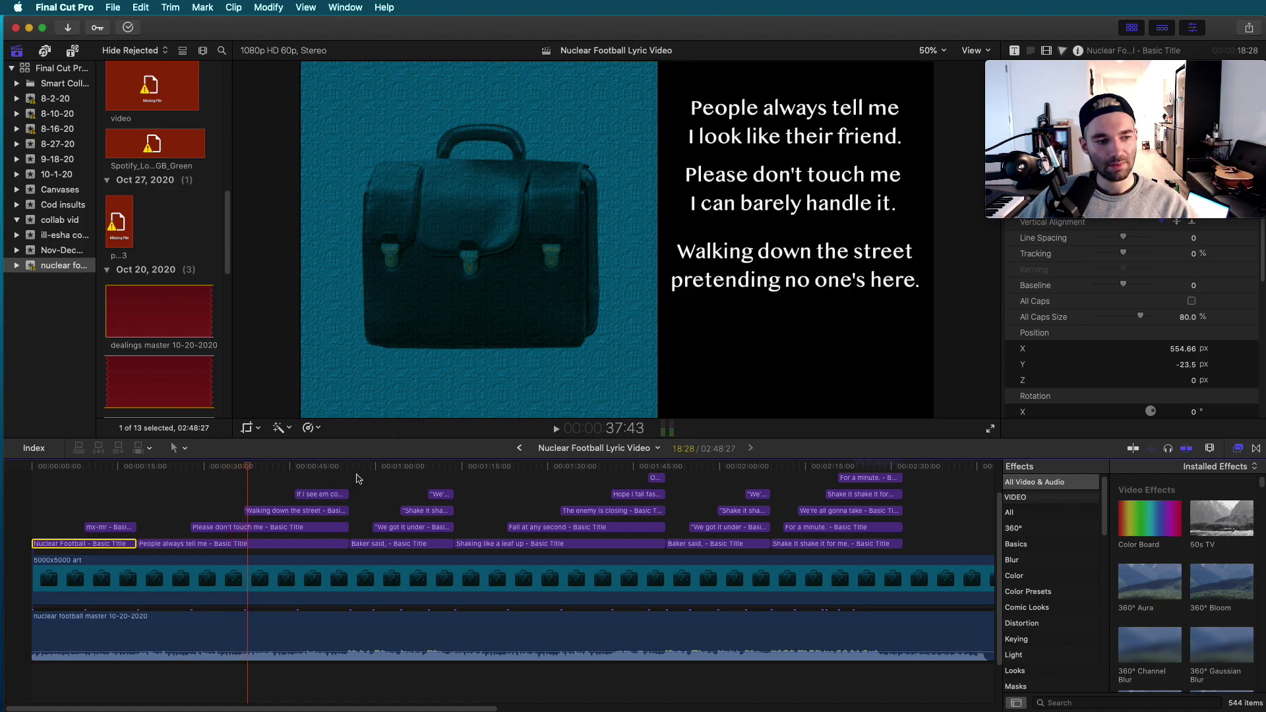
left_click(352, 466)
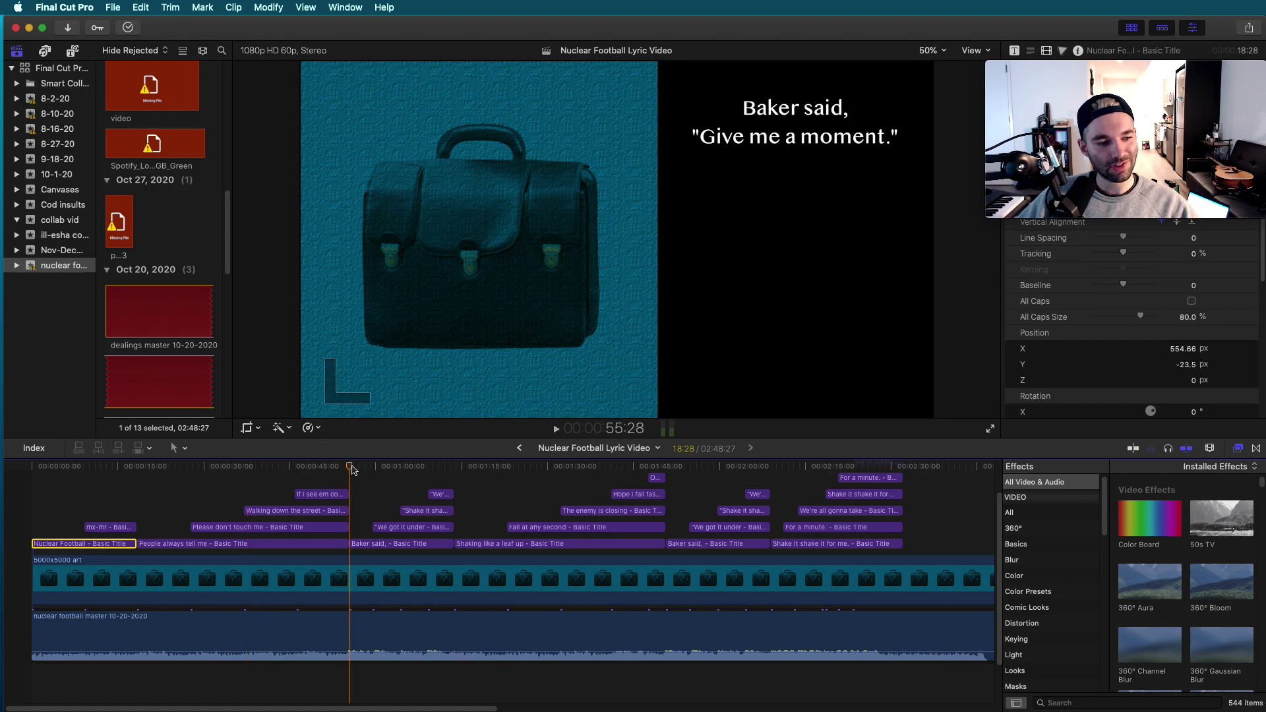
key("space")
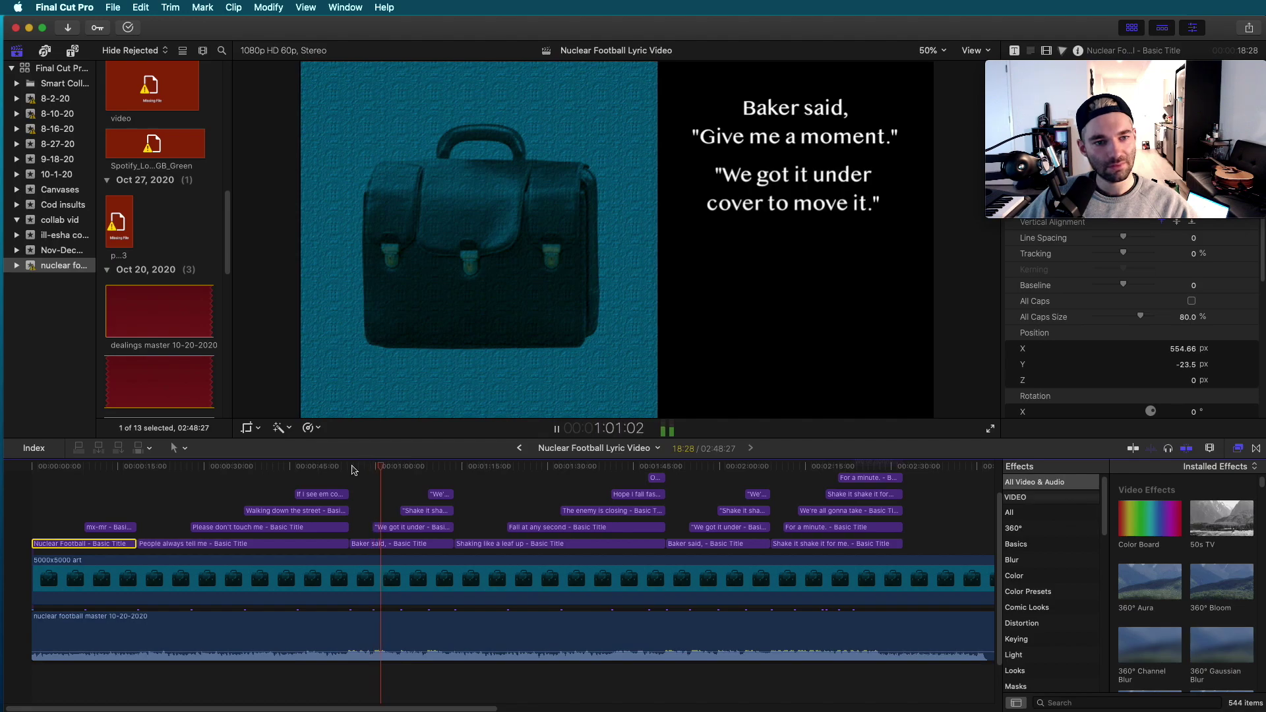
key("space")
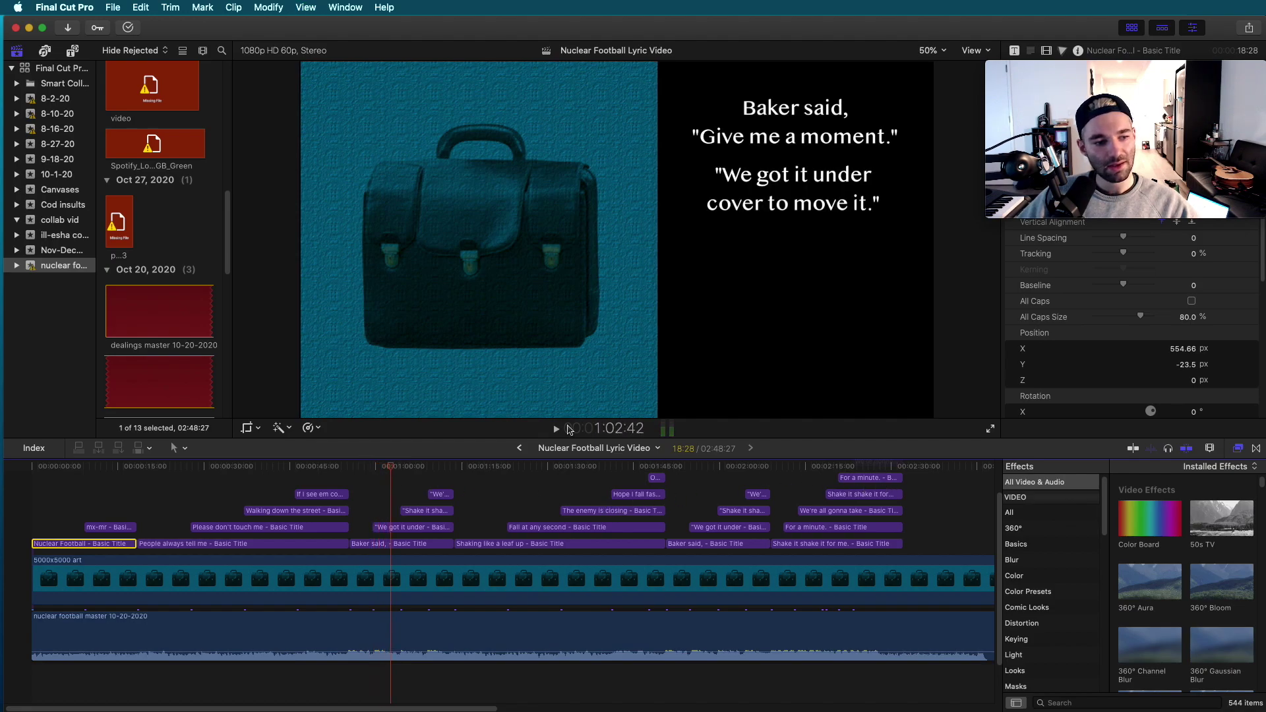
scroll(752, 478, "right", 5)
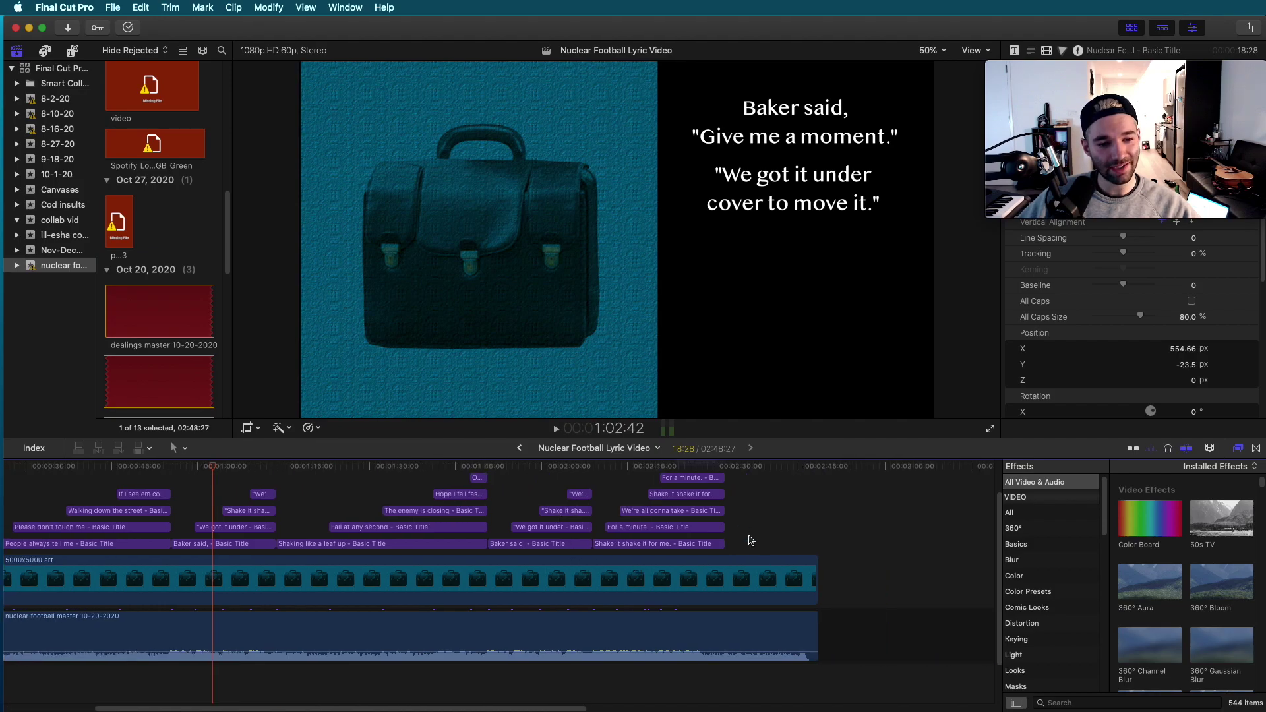
left_click(727, 467)
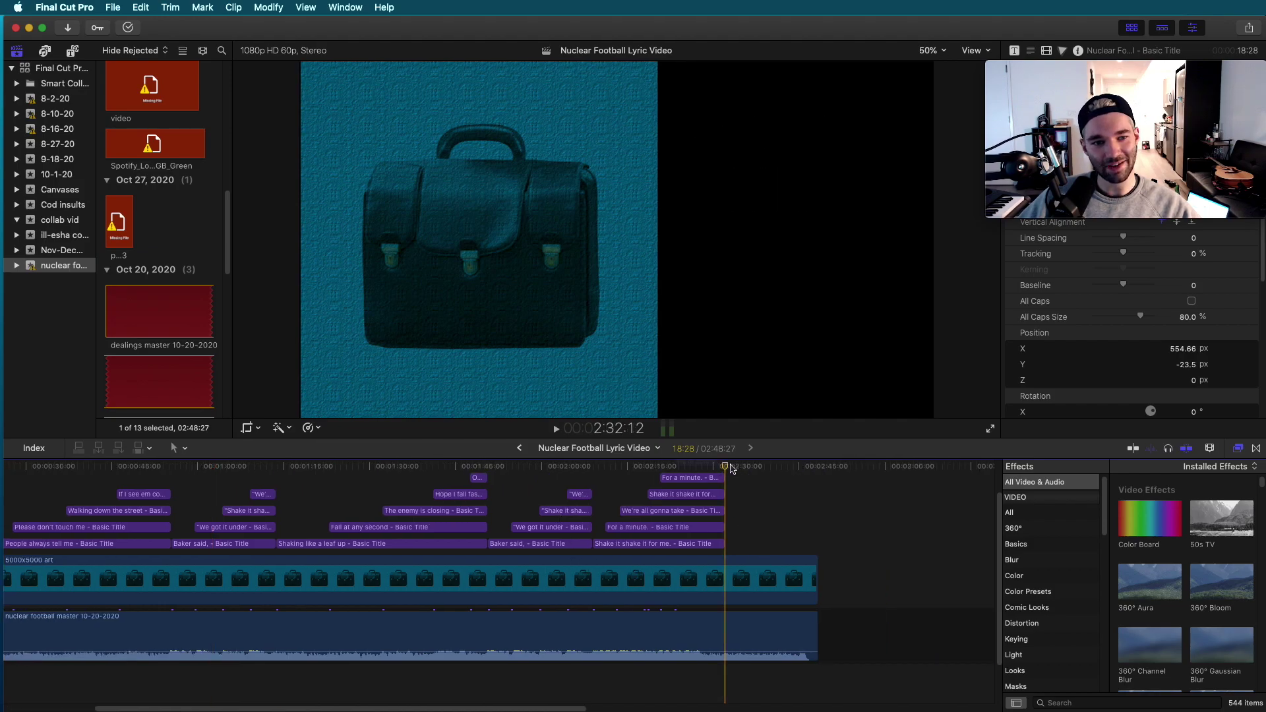
key("space")
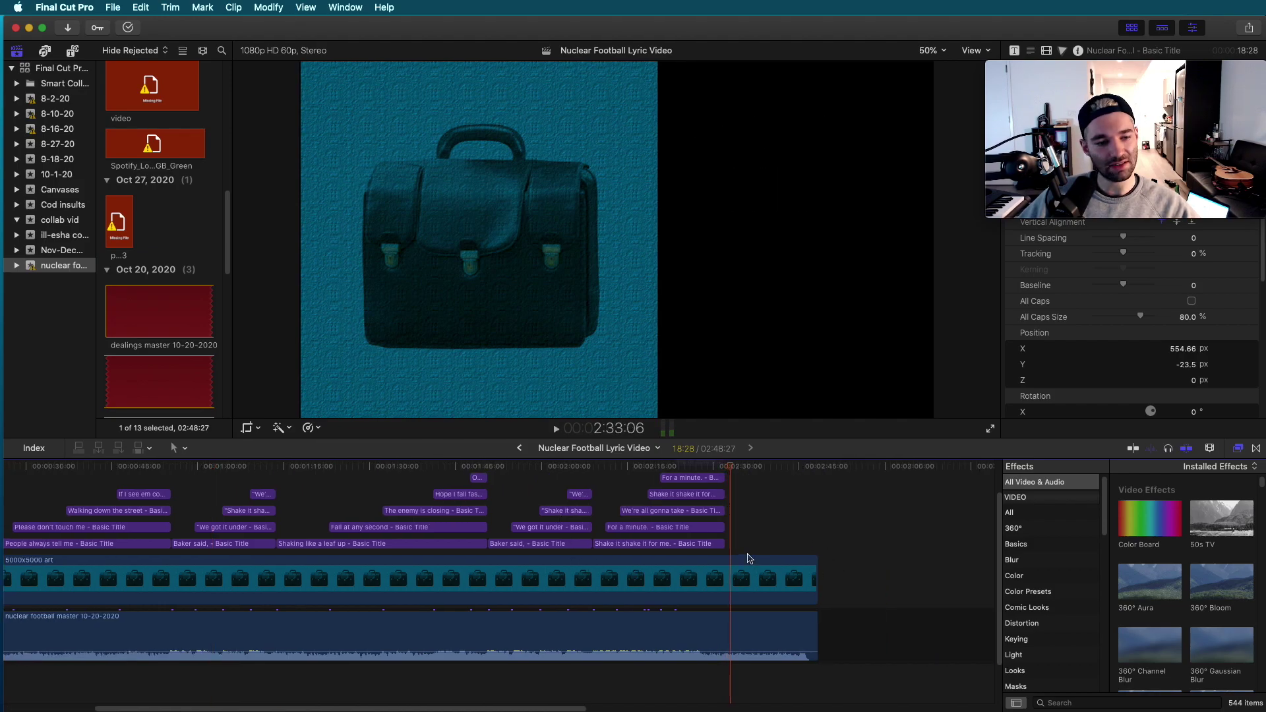